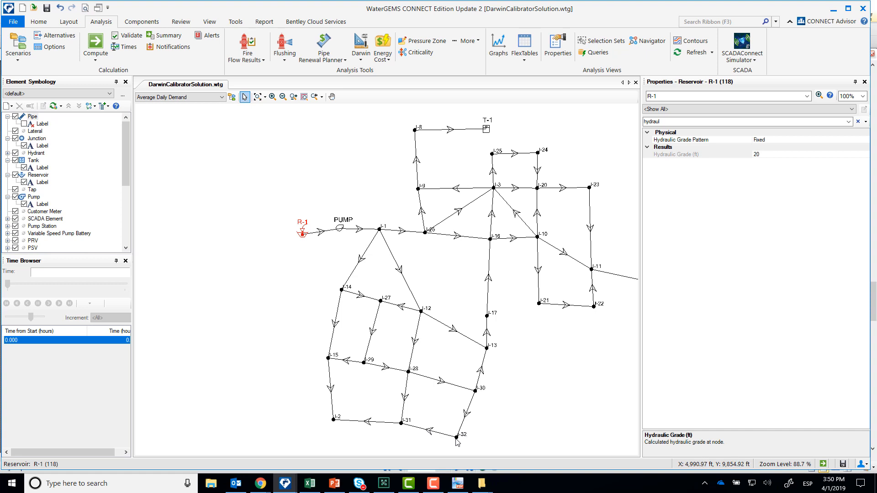
- Create a new profile in the model's profile list, keeping the default label Profile - 1
right_click(302, 234)
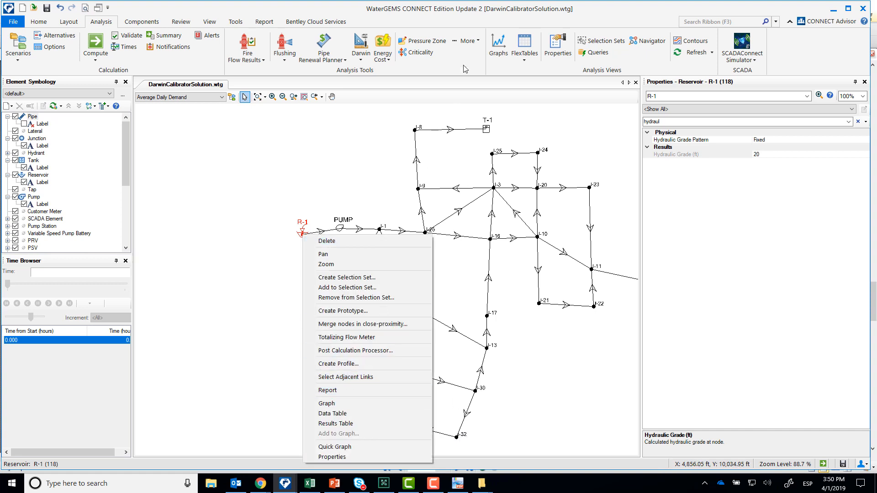
click(211, 22)
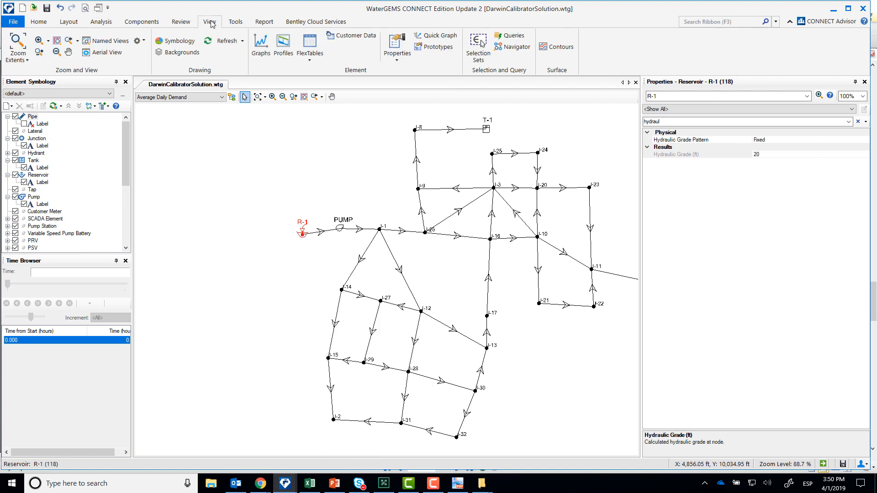
click(282, 41)
click(8, 21)
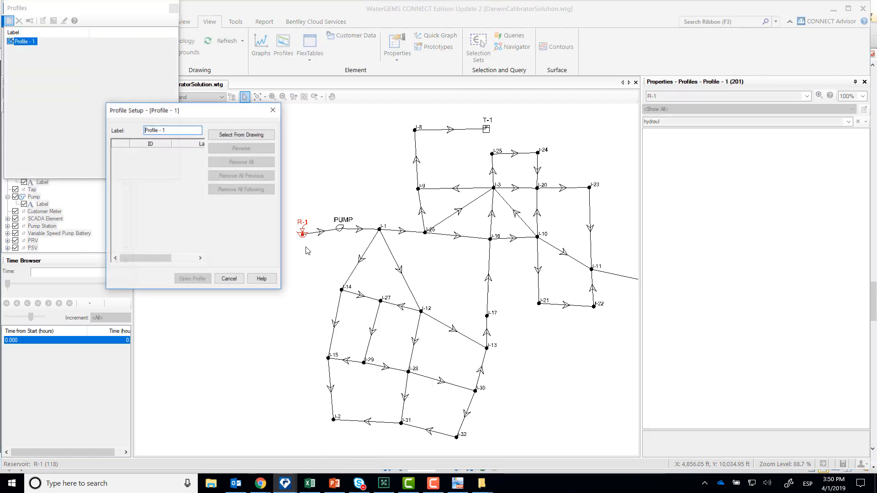
- Route the profile from reservoir R-1 through PUMP and J-1 to J-32, and plot its hydraulic grade for the Average Daily Demand scenario
click(255, 136)
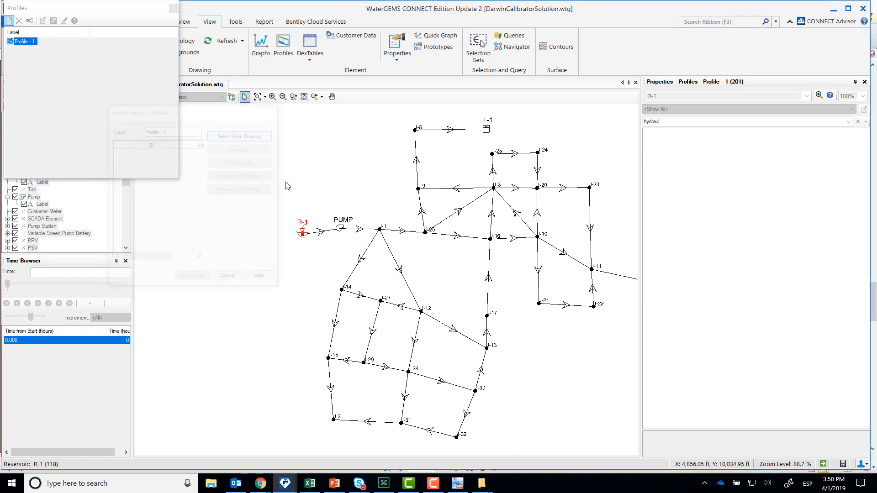
click(302, 234)
click(339, 228)
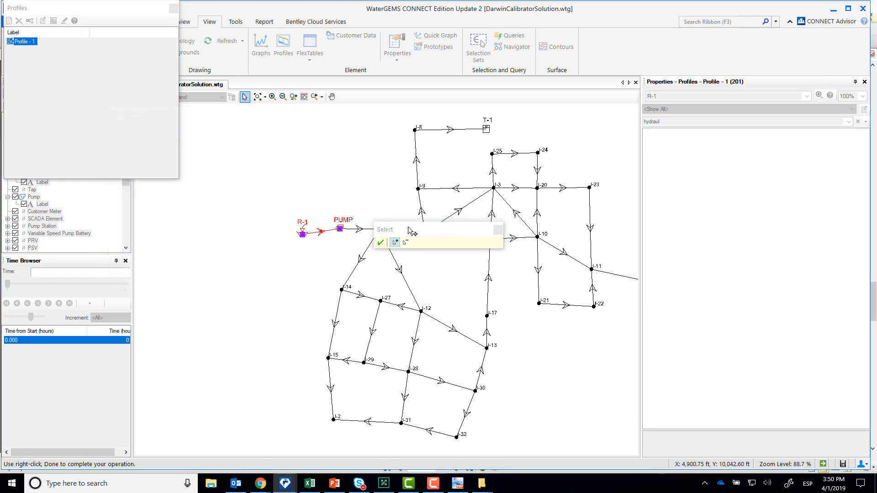
click(380, 230)
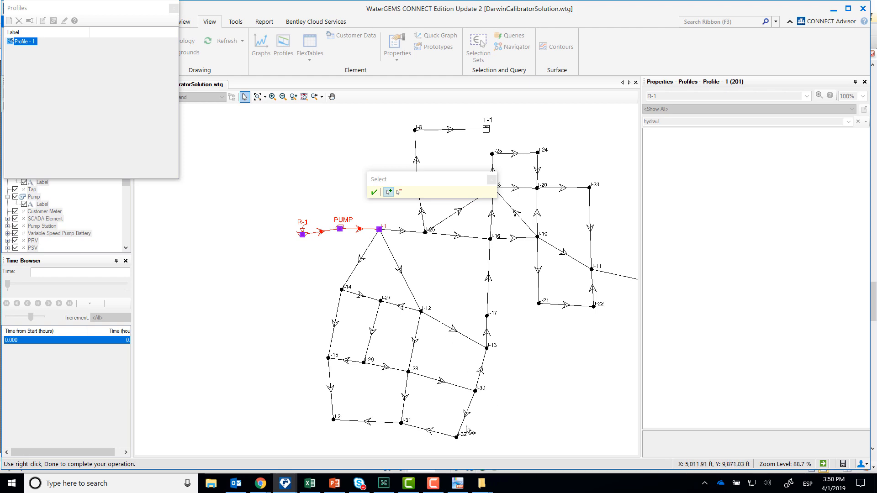
click(457, 437)
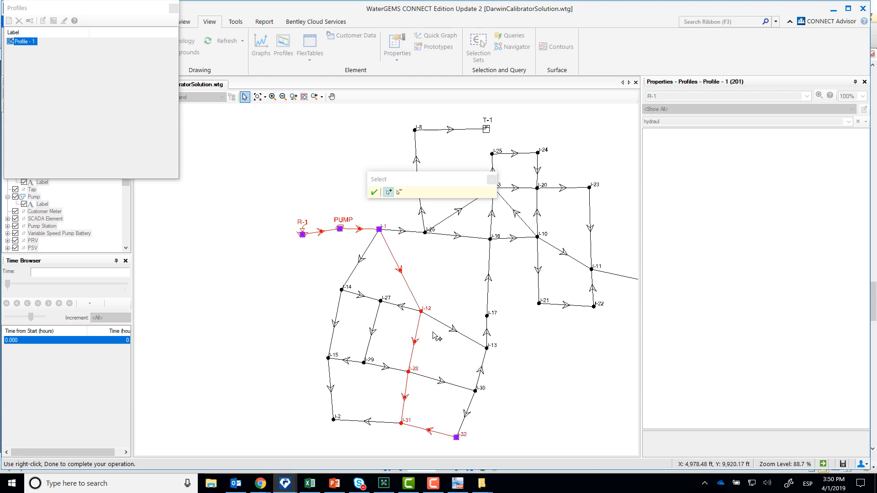
click(375, 192)
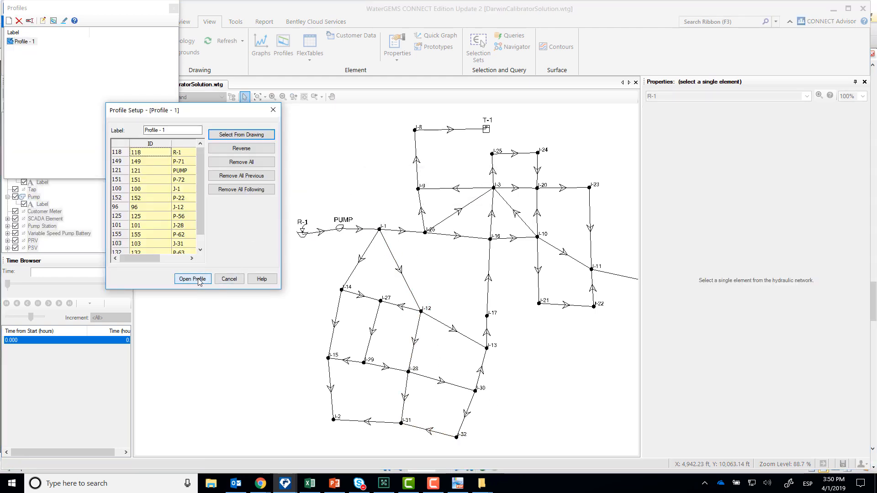
click(192, 279)
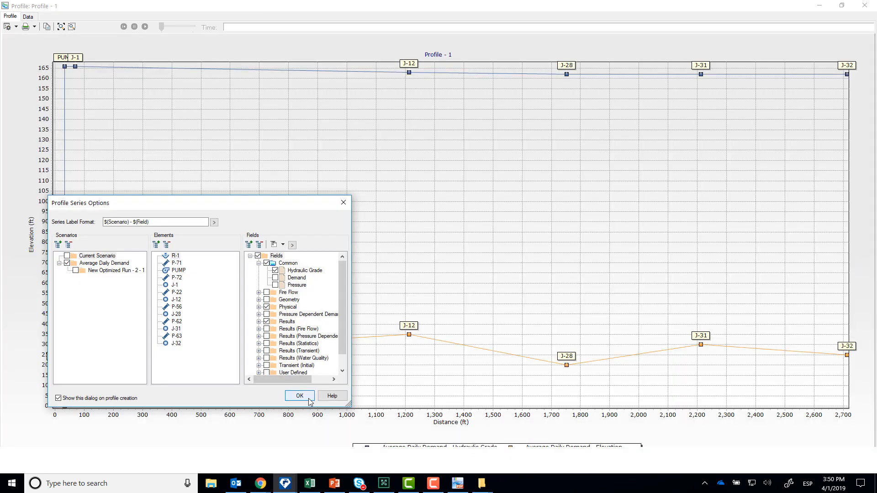
click(299, 396)
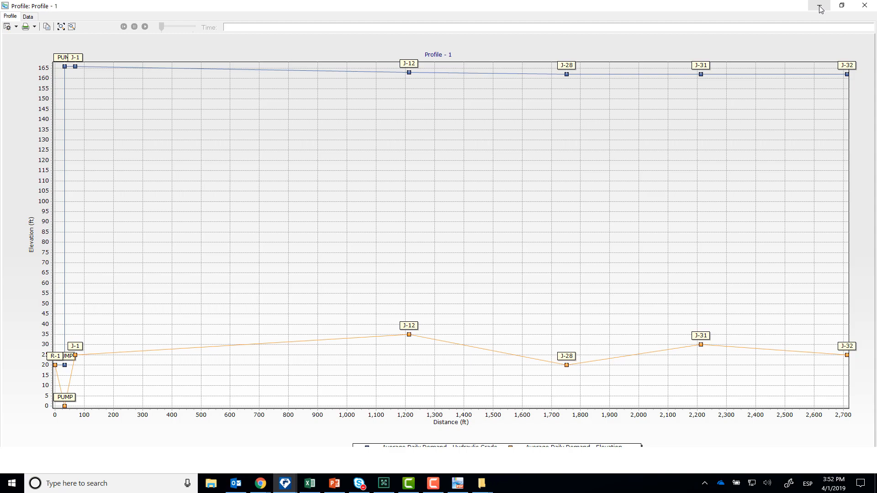
- Switch to PDF-XChange Viewer to examine Figure 1 comparing pressure and HGL data, and return to the profile in WaterGEMS
click(457, 483)
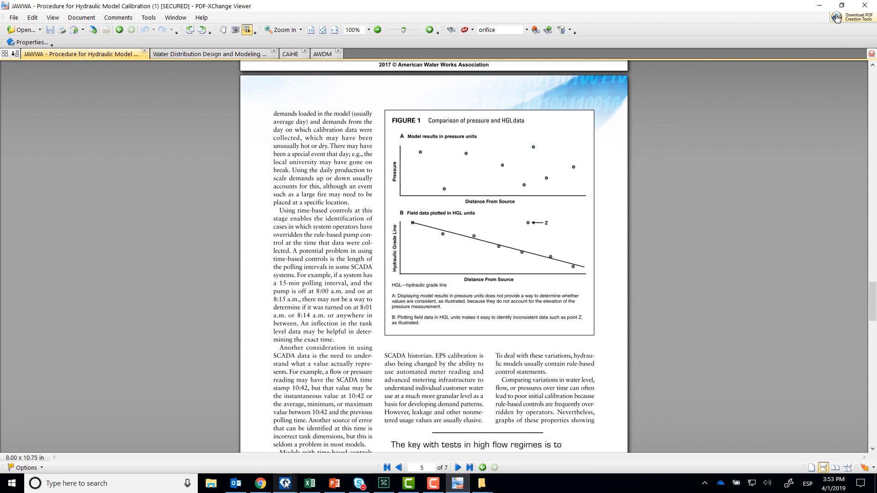
mouse_move(286, 483)
click(430, 443)
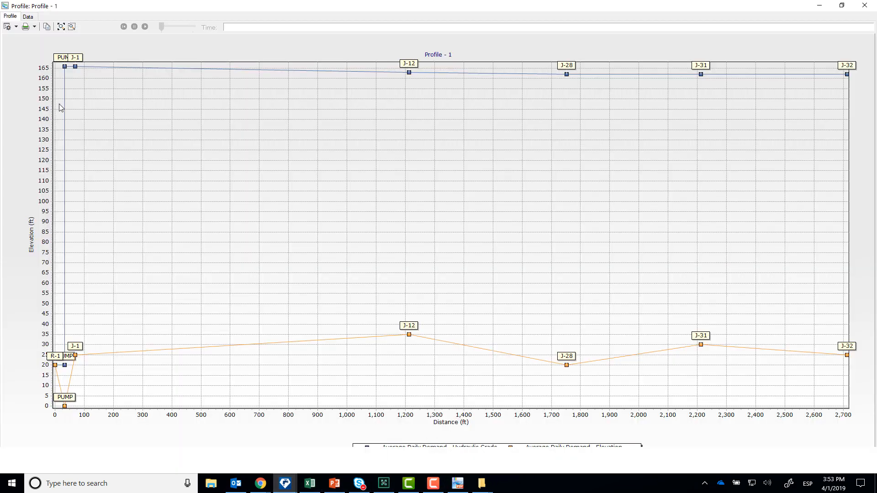
- Replace the profile's Hydraulic Grade series with Pressure, and close the profile window after viewing the plot
click(16, 27)
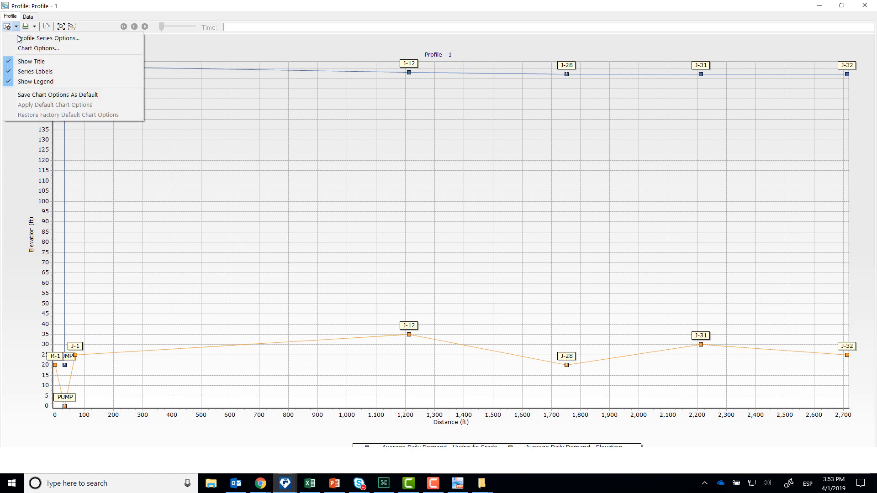
click(42, 42)
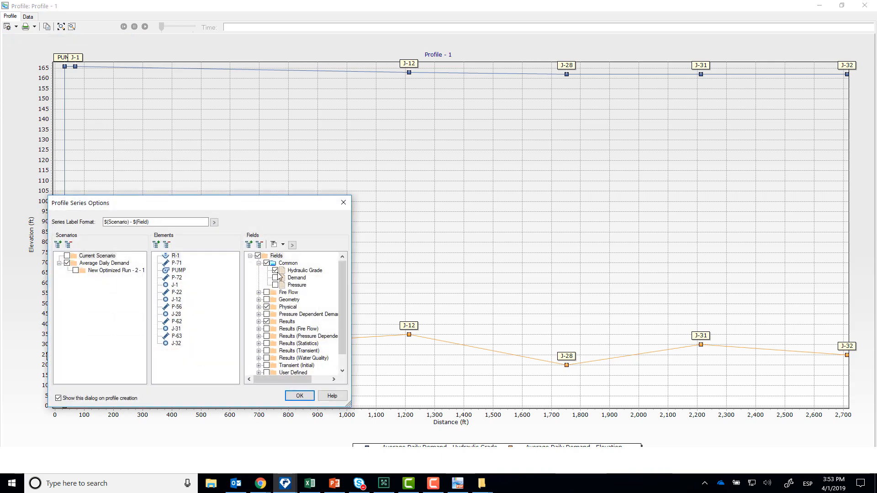
click(275, 270)
click(275, 285)
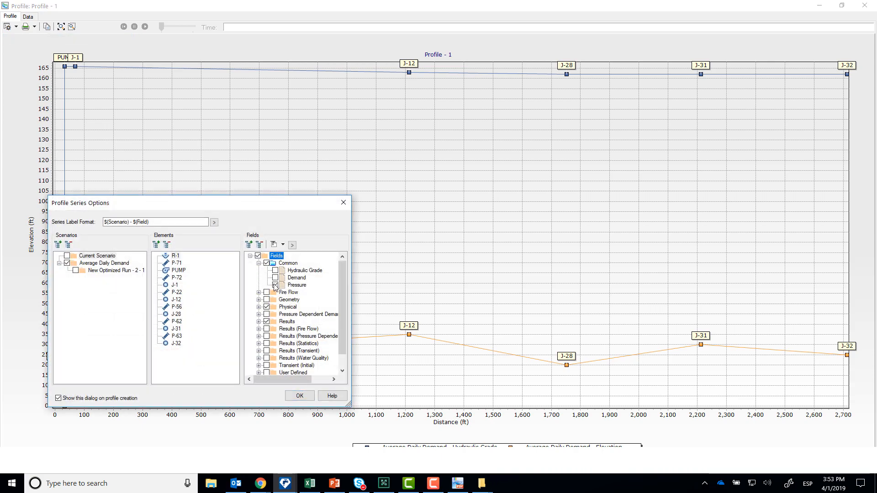
click(300, 396)
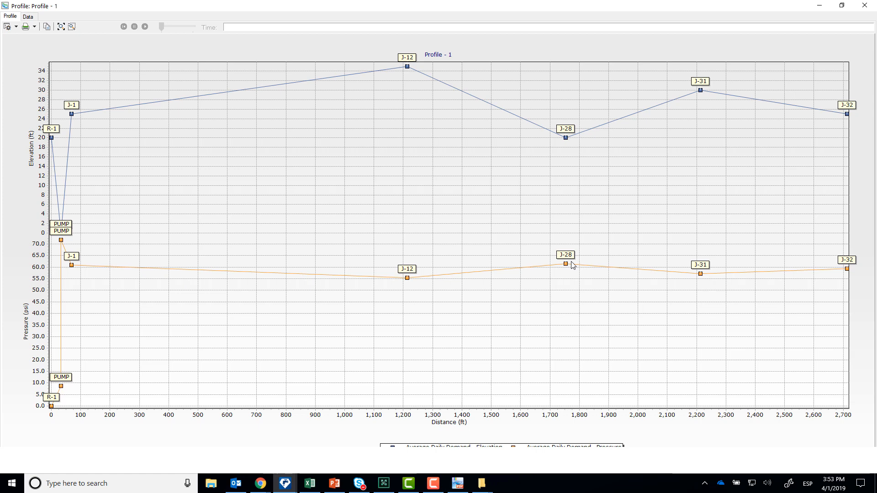
click(864, 5)
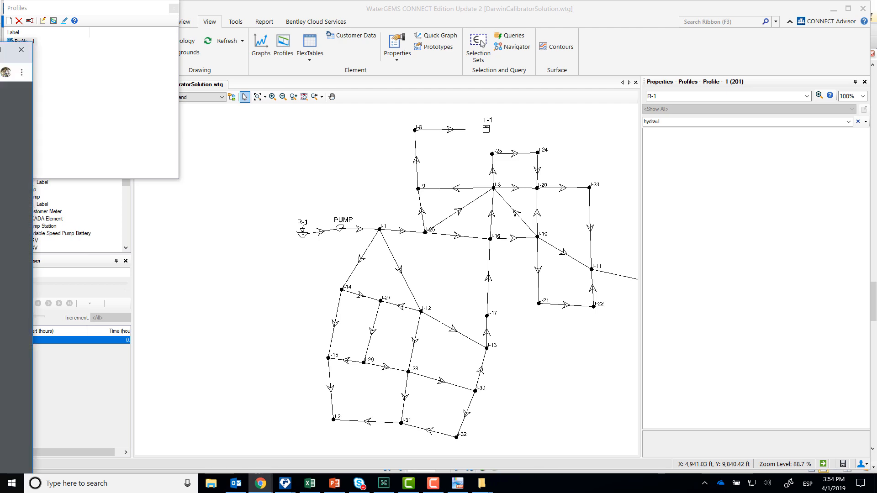
- Switch to the course manual in Chrome and examine the Average Day and fire flow results tables, comparing observed HGL with the calibration runs
drag(0, 52, 192, 0)
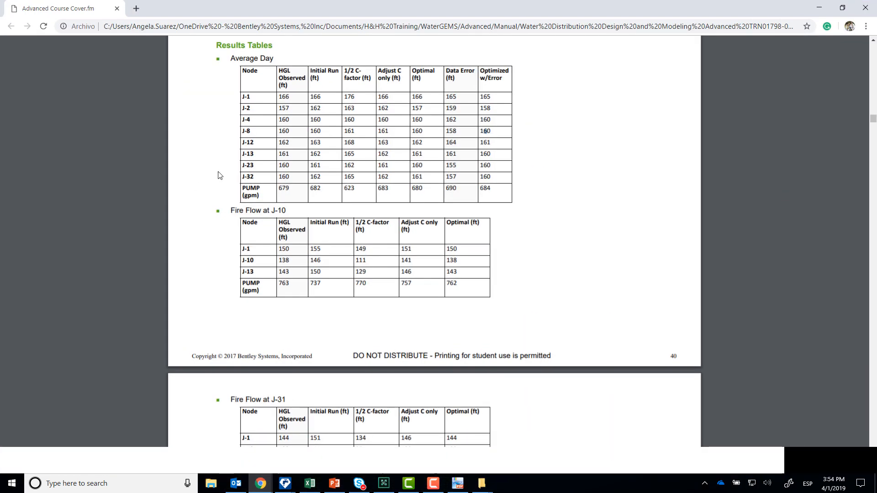
drag(292, 96, 279, 94)
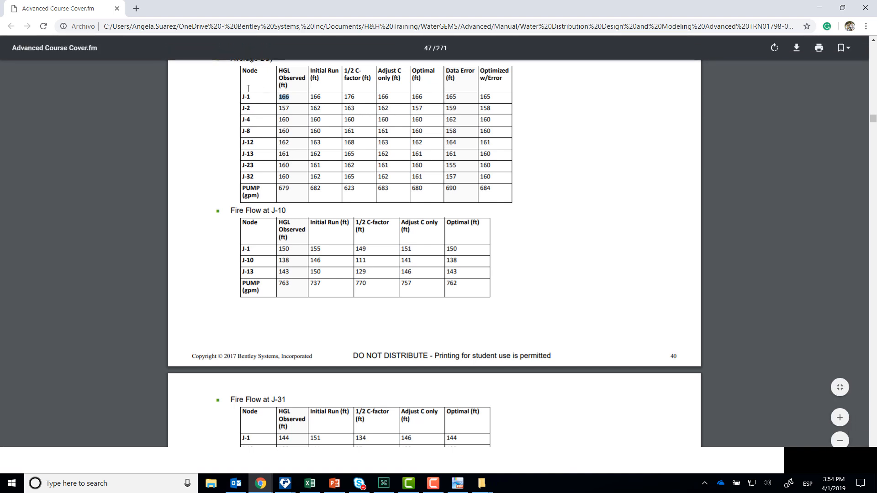
click(258, 110)
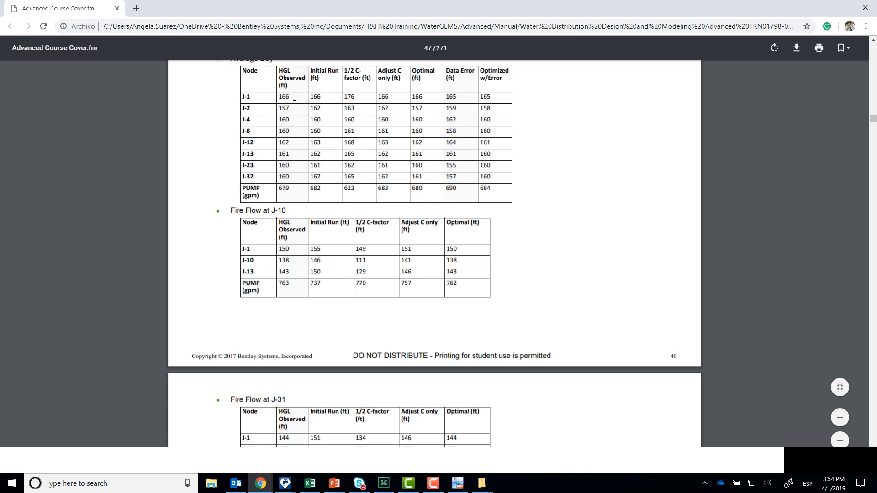
scroll(294, 97, up, 1)
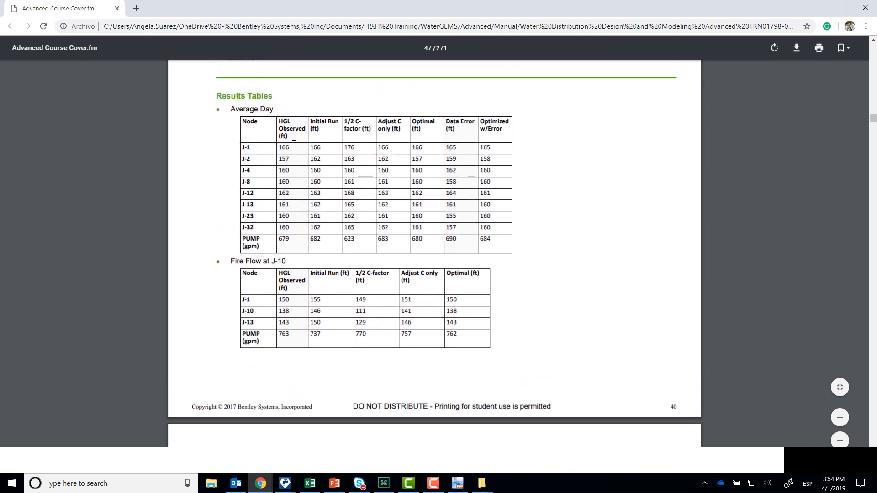
drag(281, 121, 289, 194)
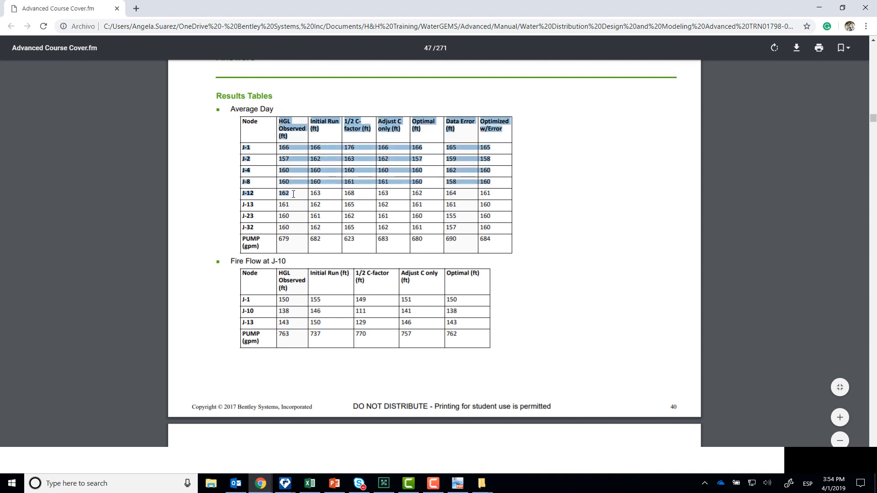
click(286, 121)
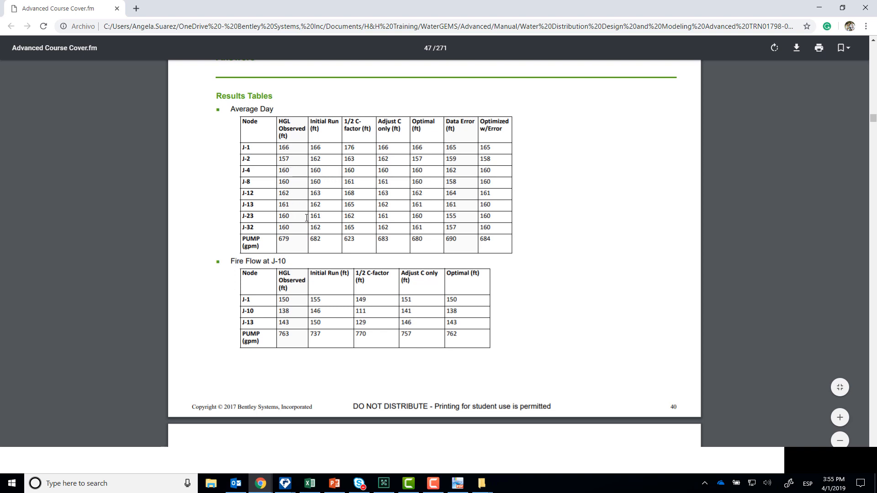
scroll(302, 298, down, 1)
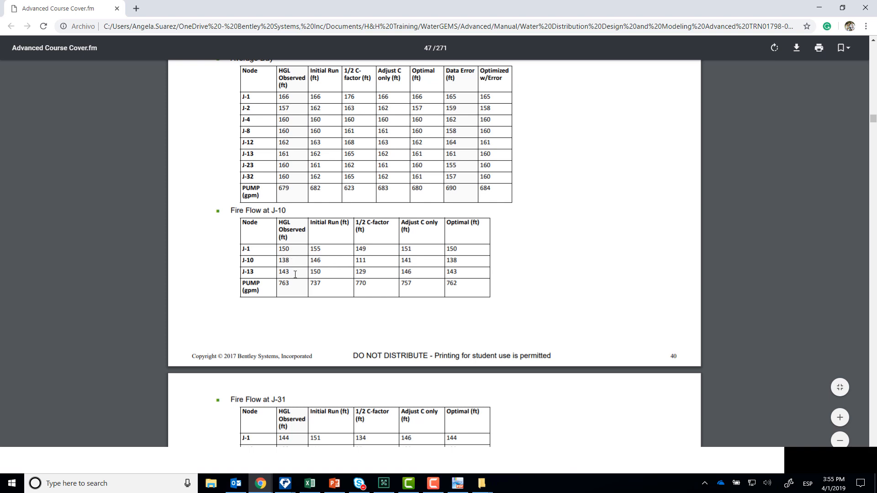
scroll(340, 304, down, 2)
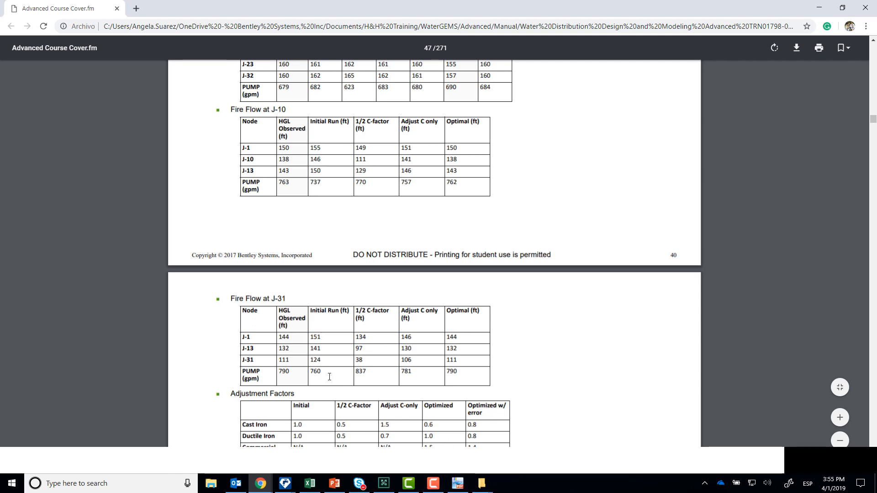
- Switch to the DarwinCalibratorSolution.wtg model in WaterGEMS and open the Darwin Calibrator
mouse_move(285, 483)
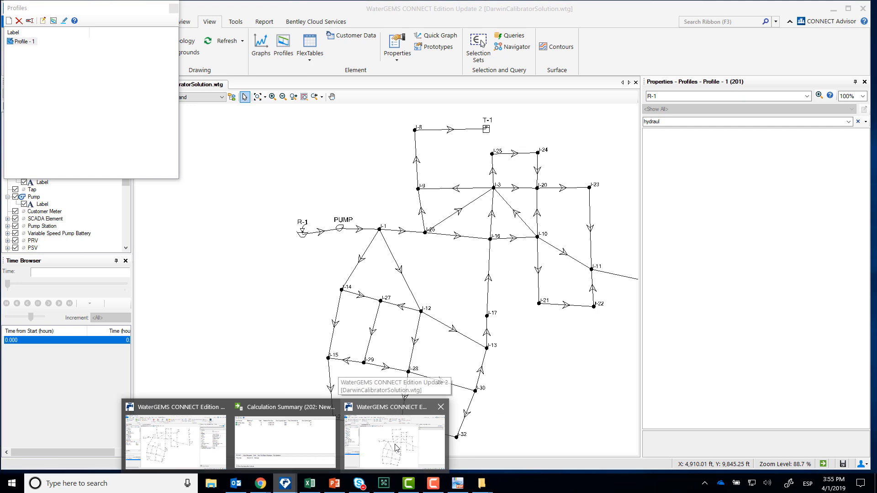
click(396, 447)
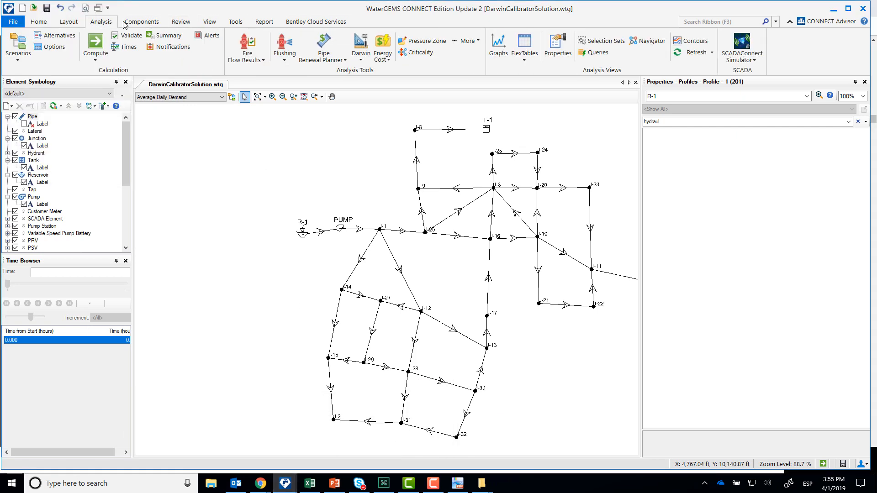
click(360, 52)
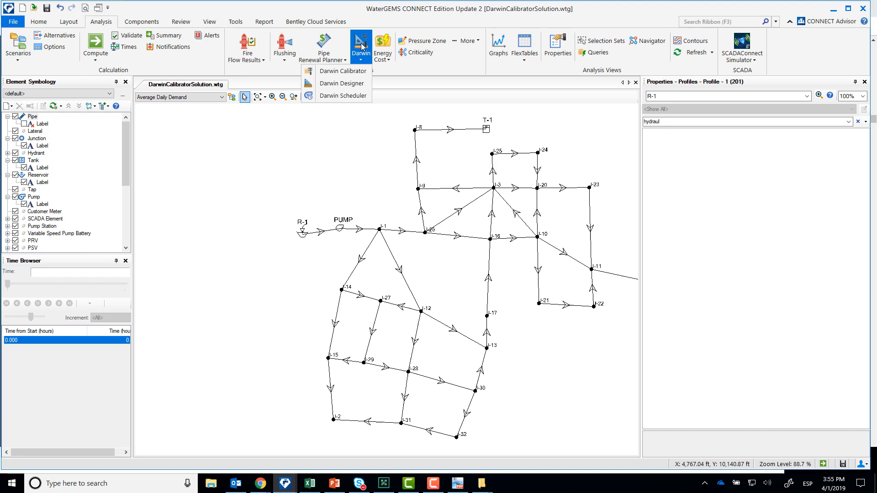
click(342, 72)
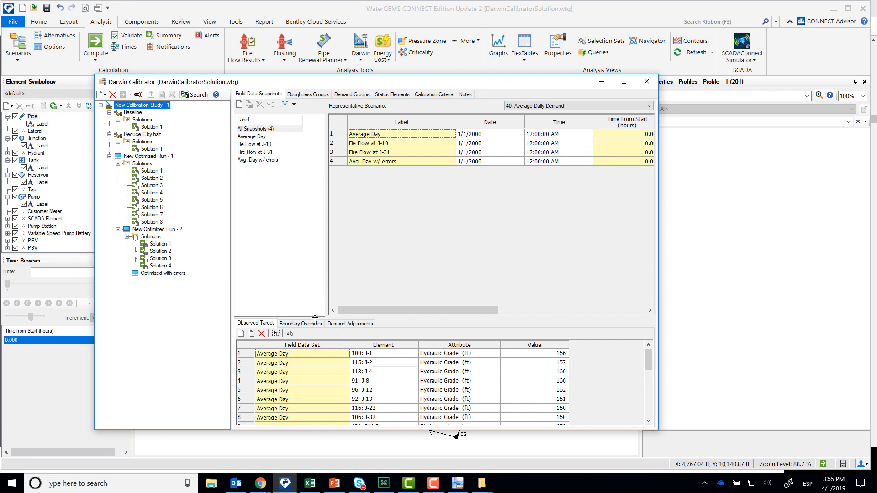
- Review the observed targets of the Average Day, J-10 fire flow, J-31 fire flow and Avg. Day w/ errors field data snapshots
drag(314, 318, 315, 255)
click(259, 137)
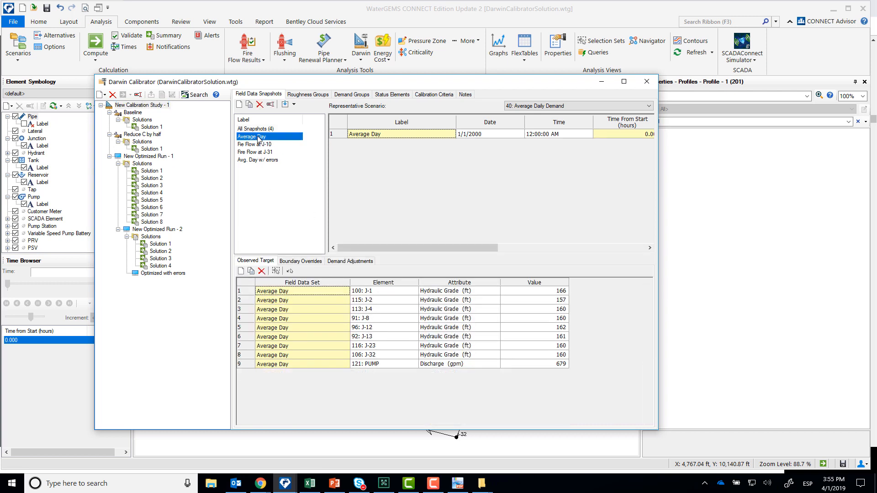
click(259, 145)
click(261, 152)
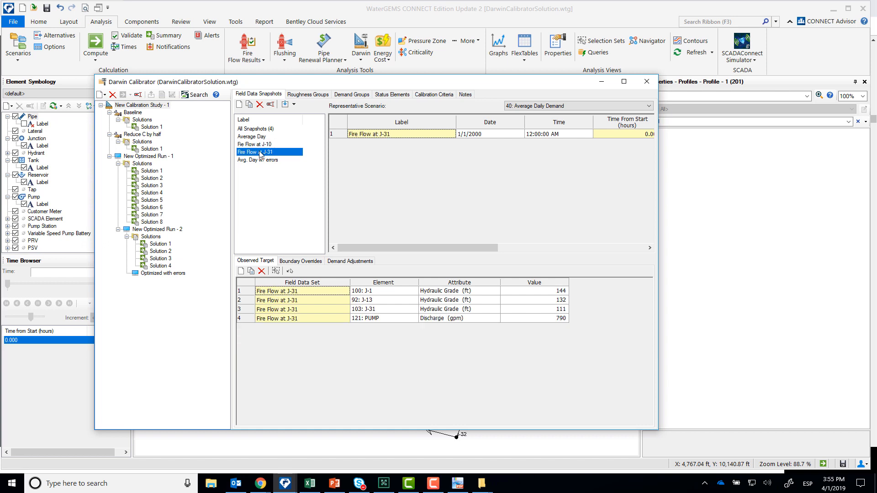
click(270, 160)
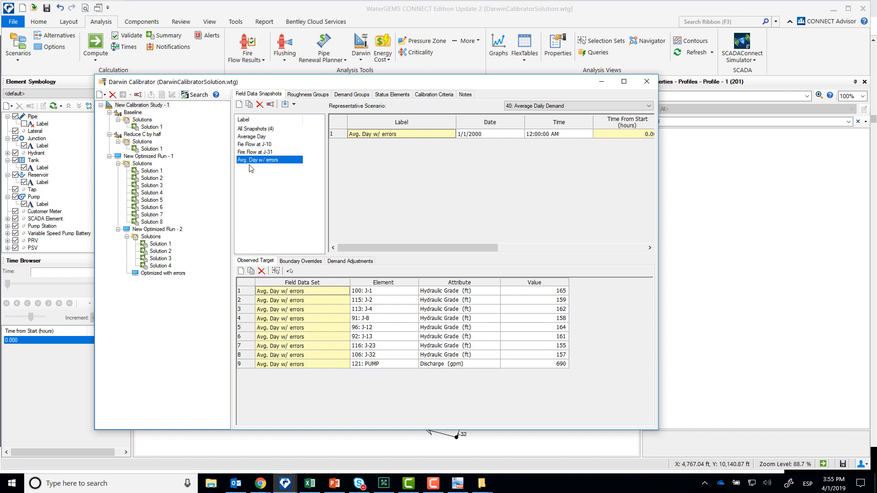
- Examine the Baseline run's roughness, demand and status adjustment settings
click(133, 113)
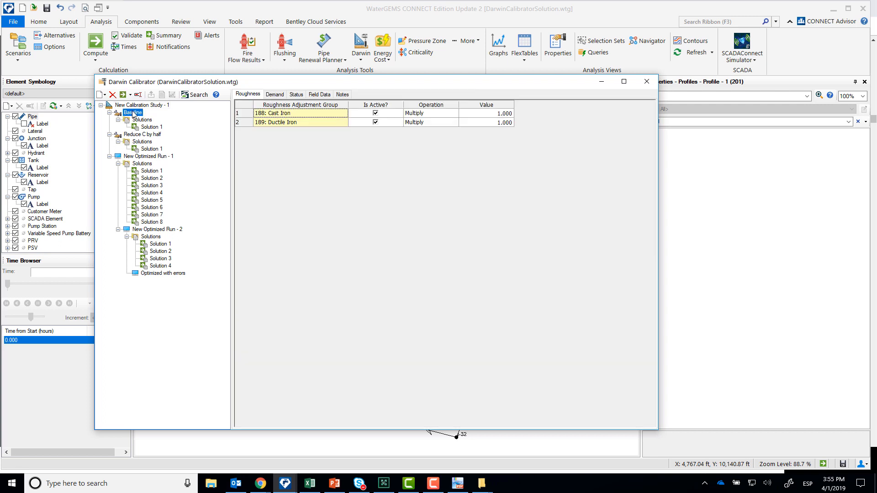
click(276, 95)
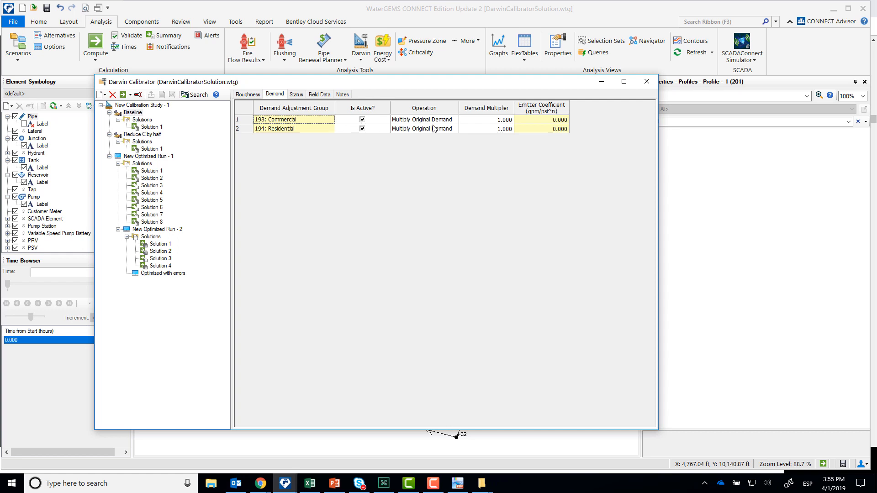
click(296, 95)
click(275, 95)
click(301, 96)
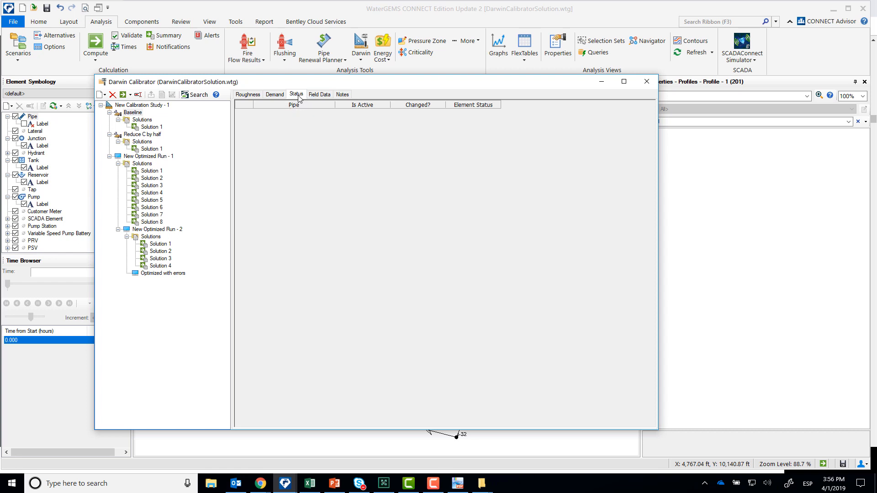
- Check the Baseline run's field data snapshots and solution fitness, and open its Solution 1
click(322, 95)
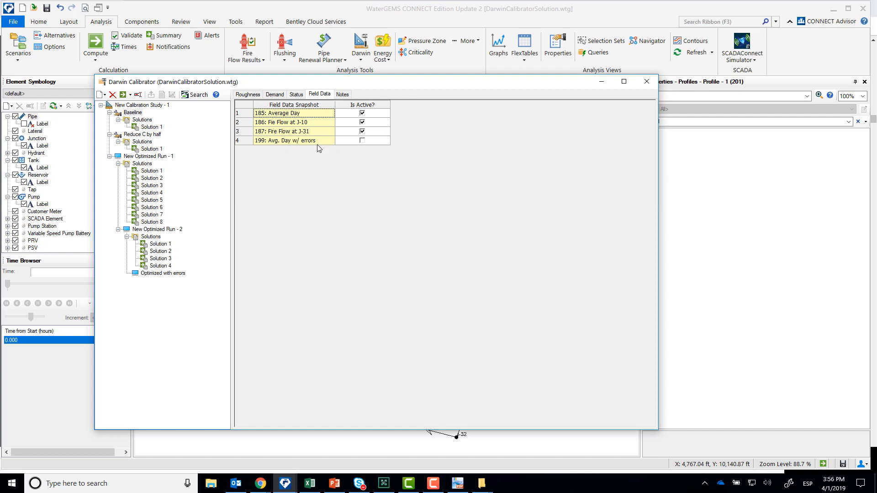
click(137, 120)
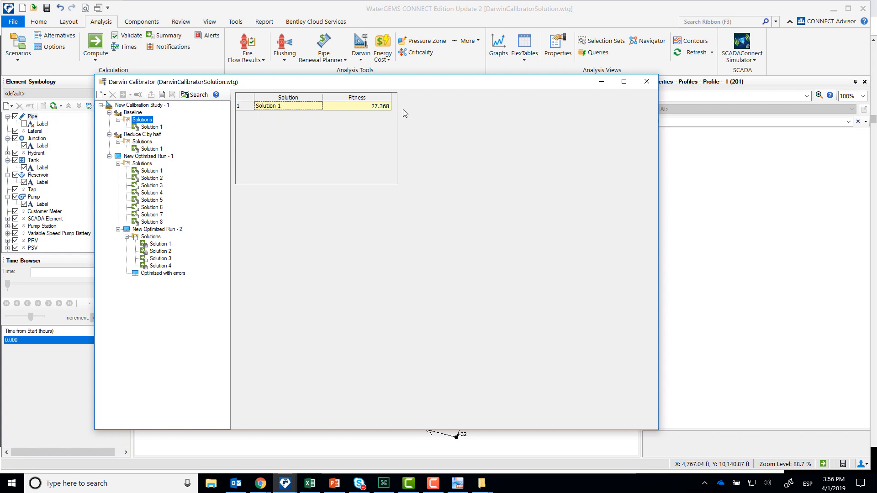
click(150, 128)
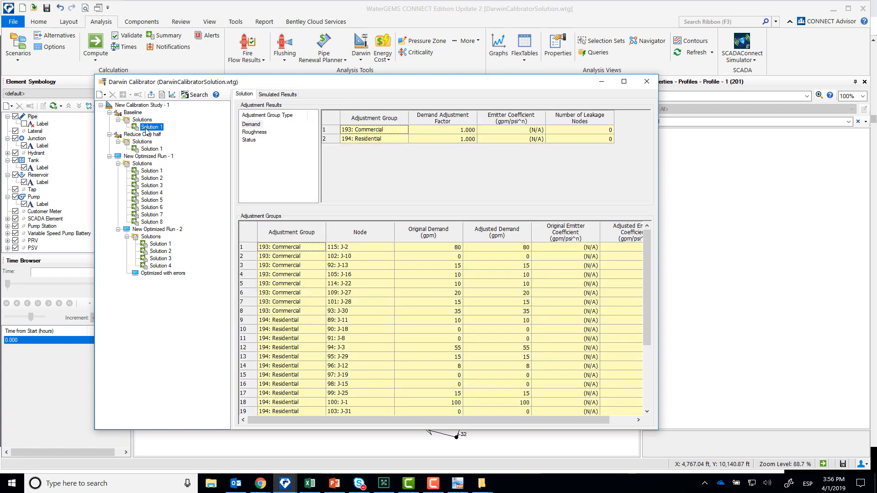
click(147, 120)
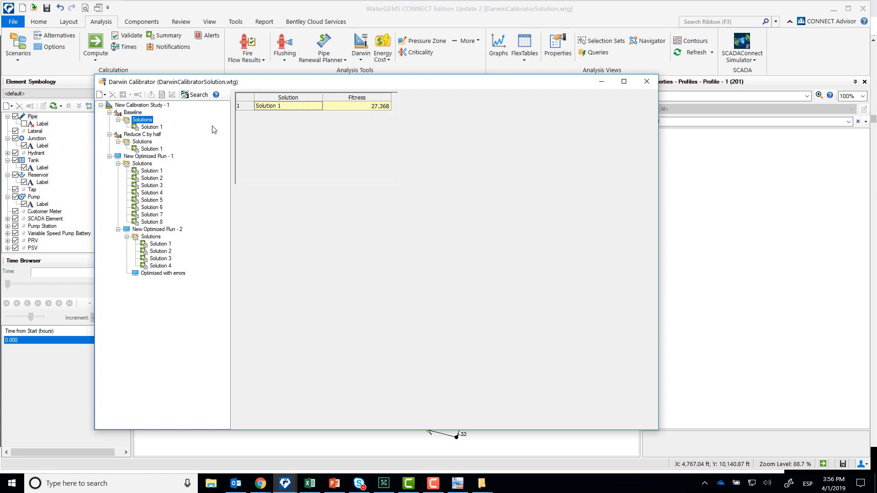
click(146, 127)
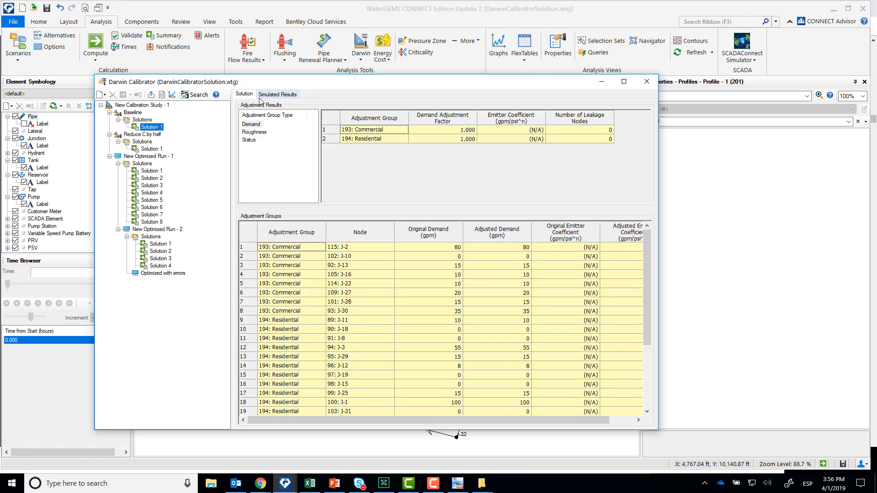
- Compare original and adjusted demands and emitter coefficients for the demand adjustment groups in the Baseline solution
click(259, 127)
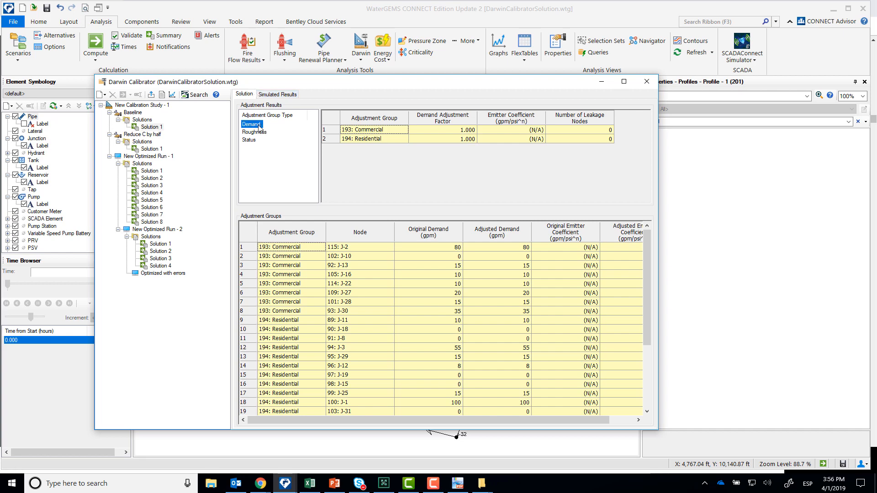
click(255, 132)
click(253, 125)
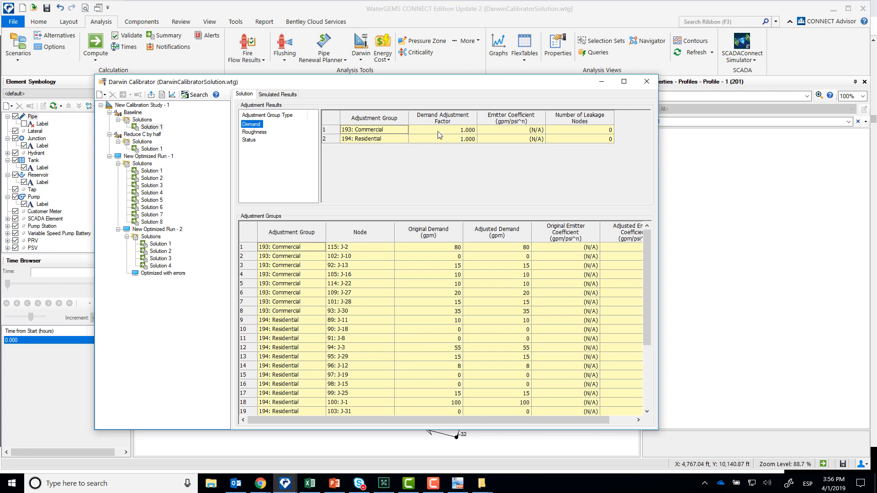
click(460, 254)
click(507, 254)
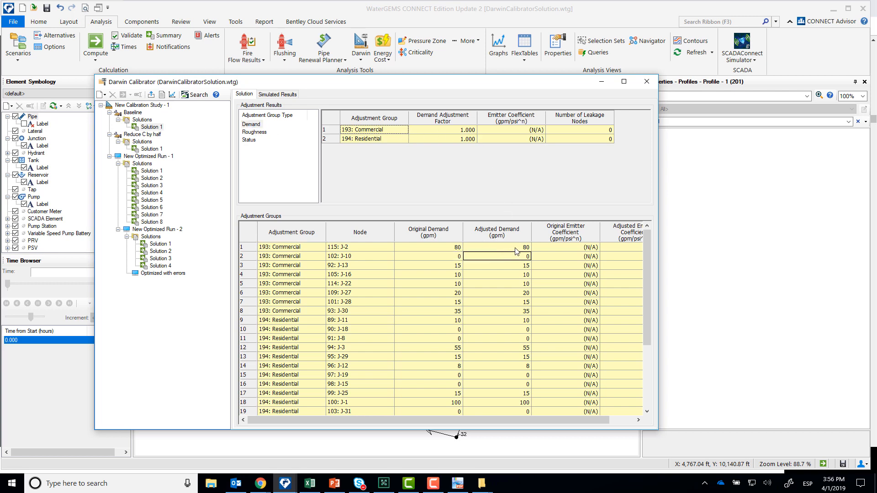
click(505, 249)
click(442, 248)
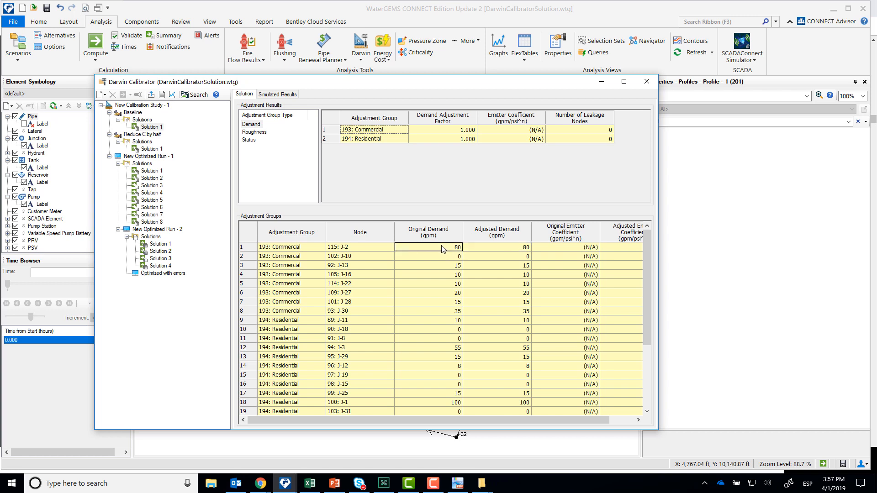
click(513, 250)
drag(481, 421, 532, 420)
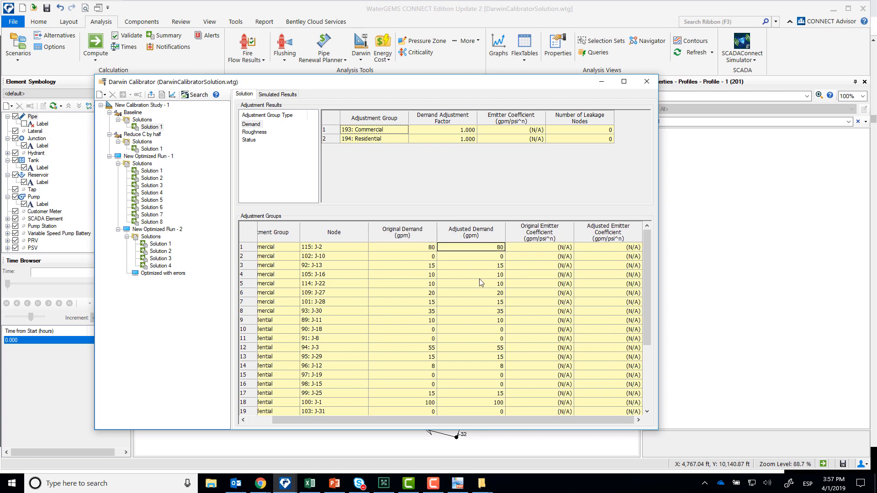
click(422, 257)
- Review the Baseline solution's roughness and status adjustment results, and return to the demand results
click(246, 132)
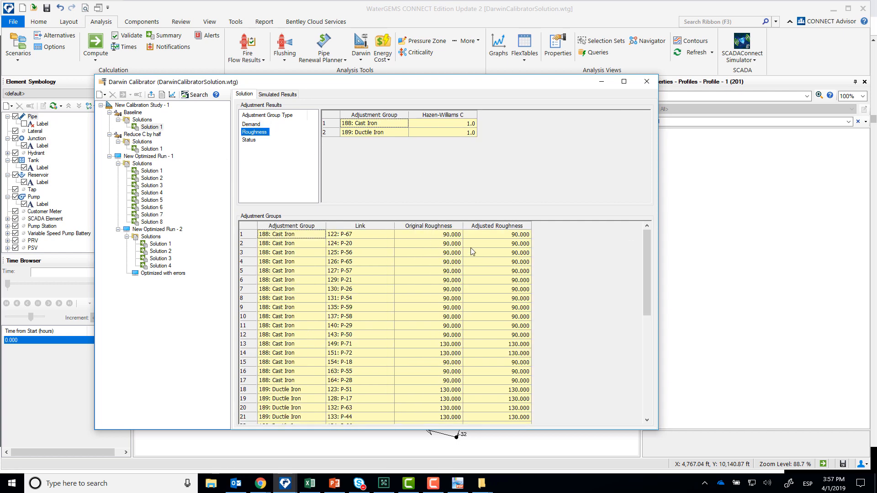
click(428, 254)
click(253, 140)
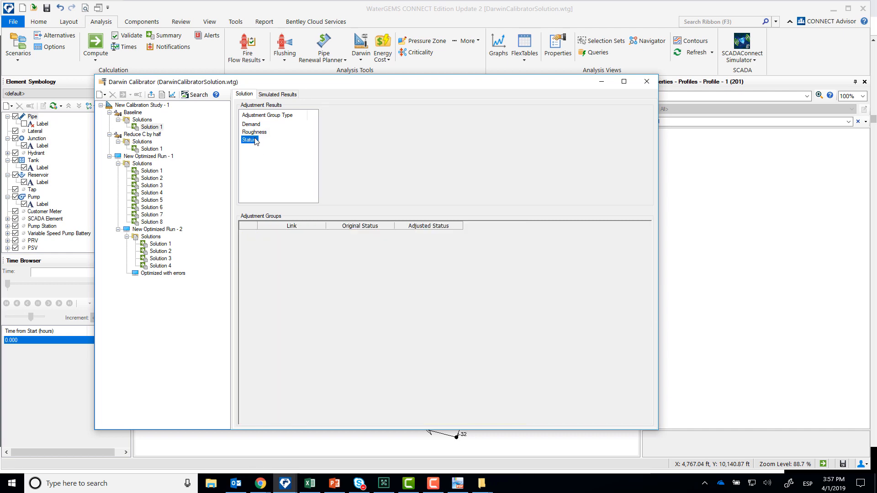
click(251, 124)
click(455, 277)
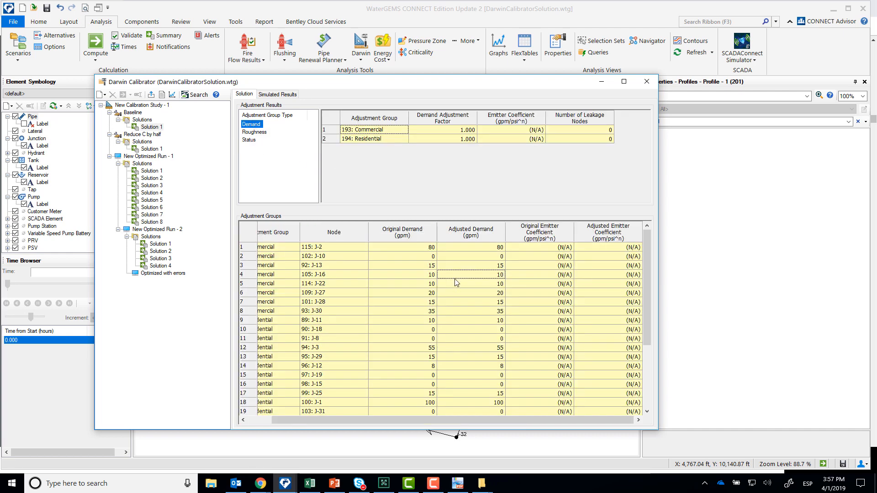
- Open the Baseline solution's simulated results and compare observed with simulated hydraulic grade at the first Average Day junctions
click(278, 94)
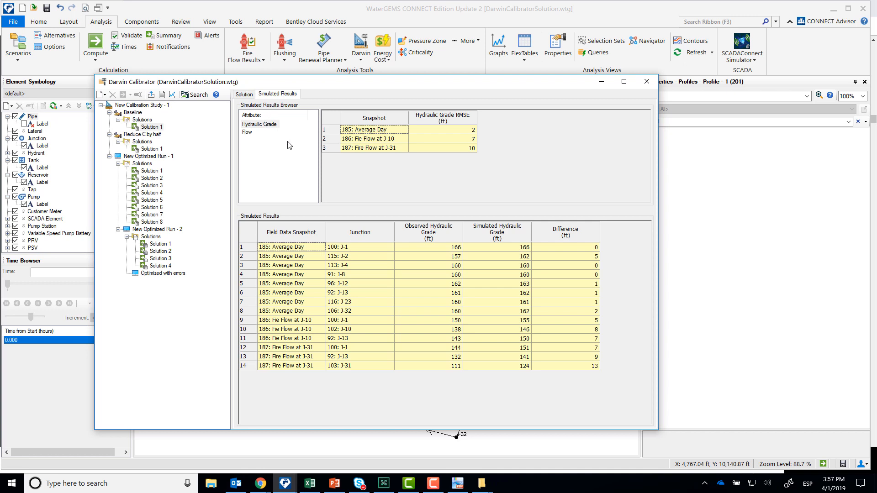
click(436, 249)
click(437, 256)
click(437, 249)
click(437, 256)
click(438, 266)
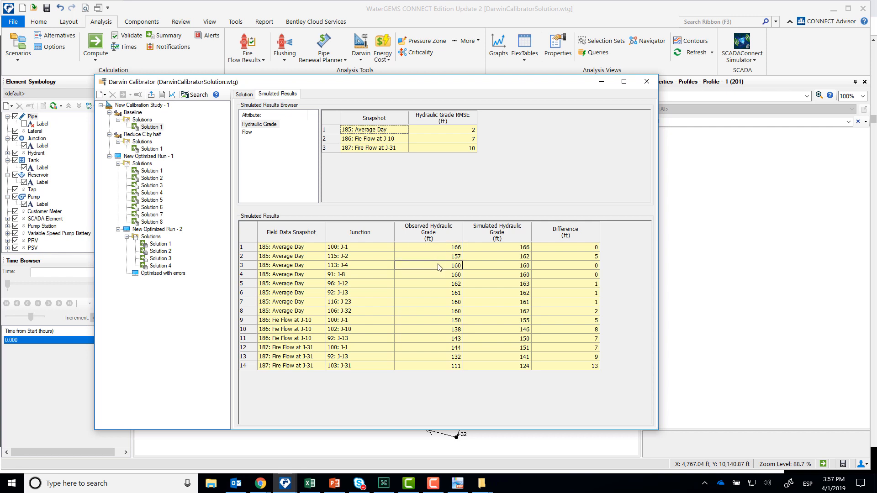
click(497, 250)
click(497, 257)
click(497, 265)
click(587, 257)
- Inspect the hydraulic grade differences for the Average Day, J-10 fire flow and J-31 fire flow snapshots in the Baseline solution
drag(293, 247, 319, 314)
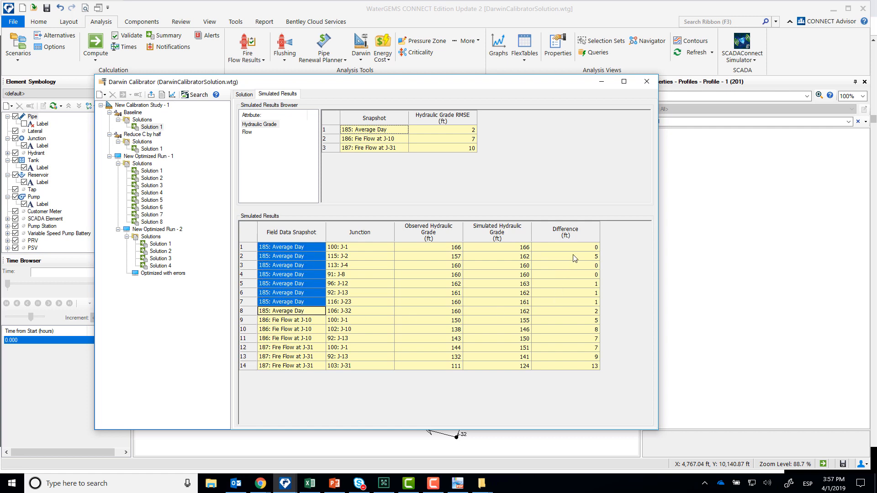
click(599, 256)
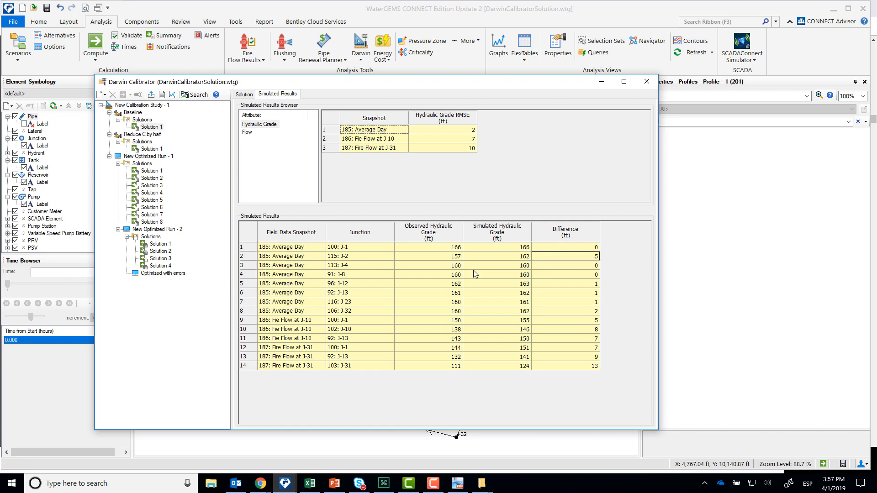
drag(284, 315, 461, 338)
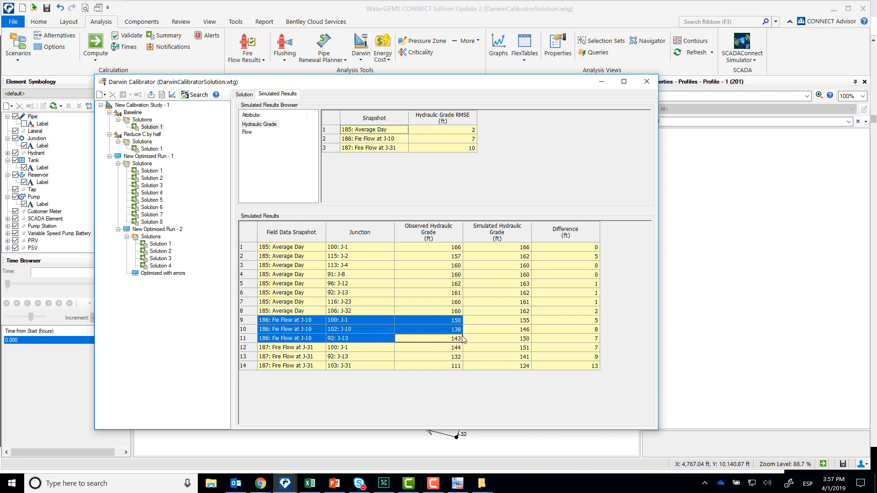
click(592, 332)
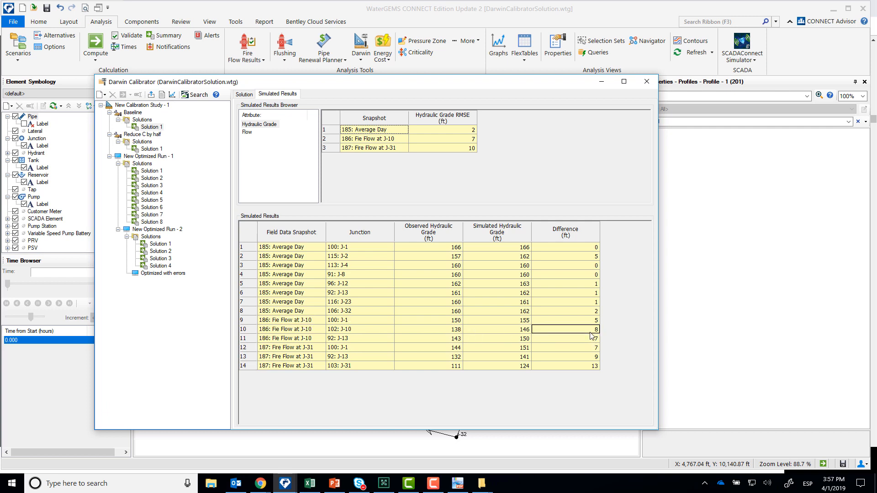
click(592, 341)
click(581, 368)
- Examine the observed and simulated pump flow differences for the three snapshots in the Baseline solution
click(247, 133)
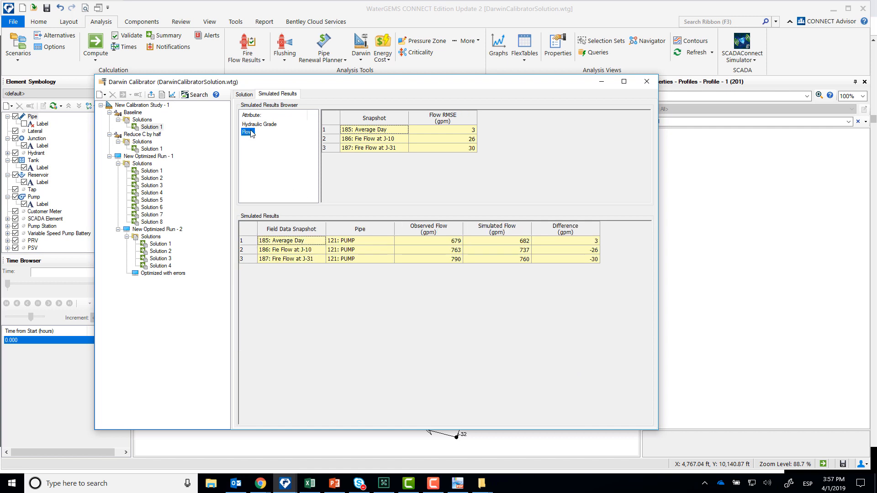
click(584, 241)
click(586, 249)
click(586, 258)
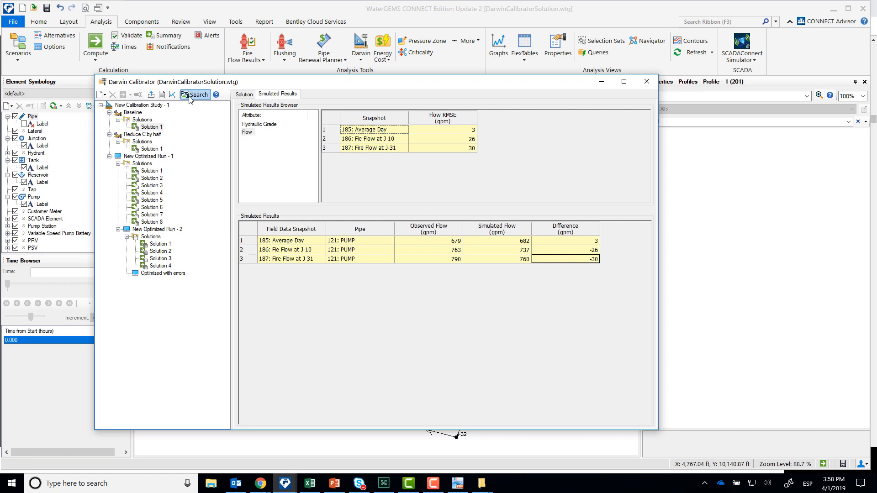
- Examine the Baseline solution's hydraulic grade and flow correlation graphs, and recheck the run's fitness value
click(172, 95)
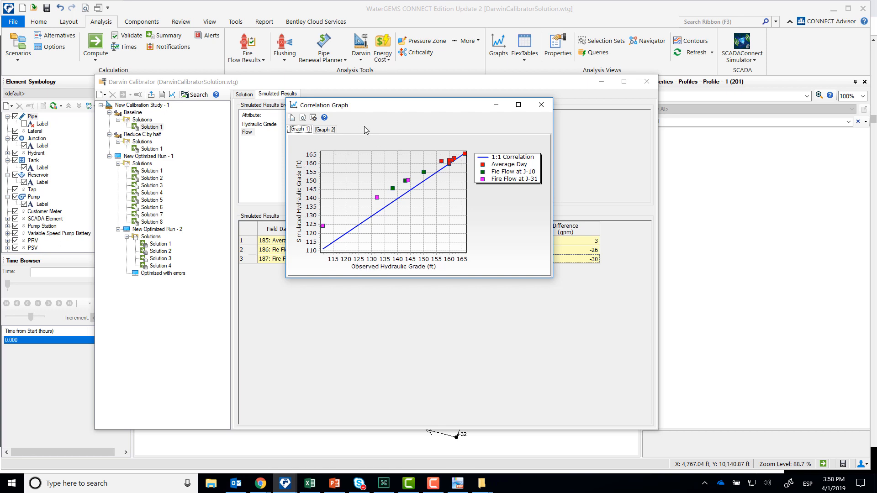
click(326, 130)
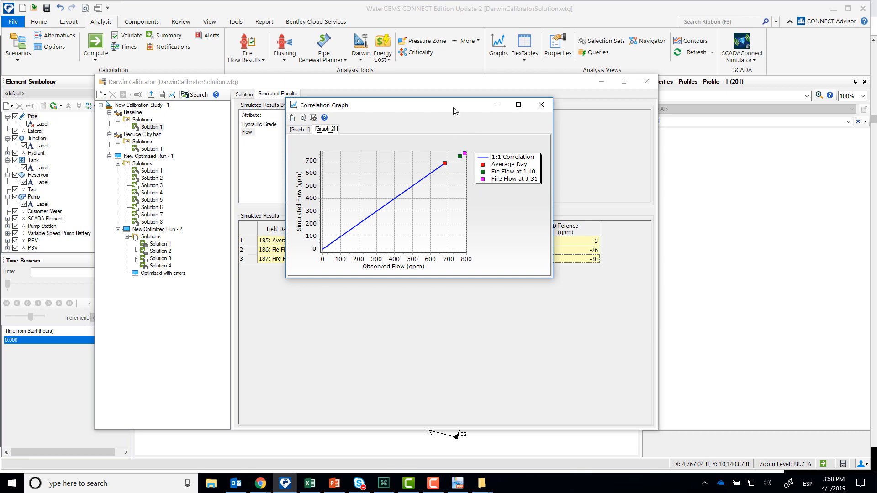
drag(455, 106, 222, 46)
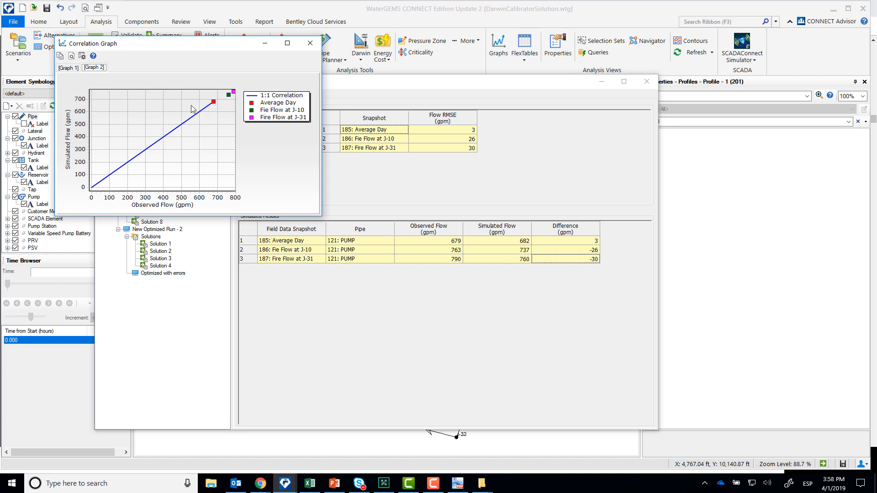
click(65, 68)
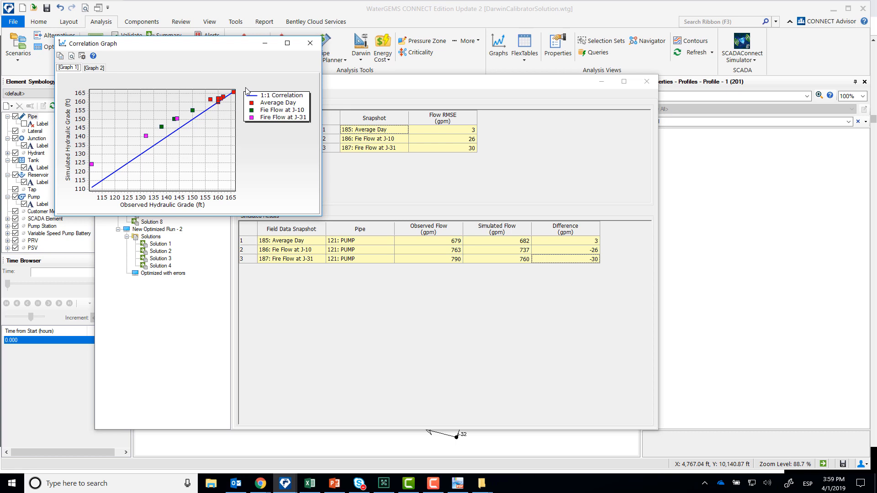
click(309, 43)
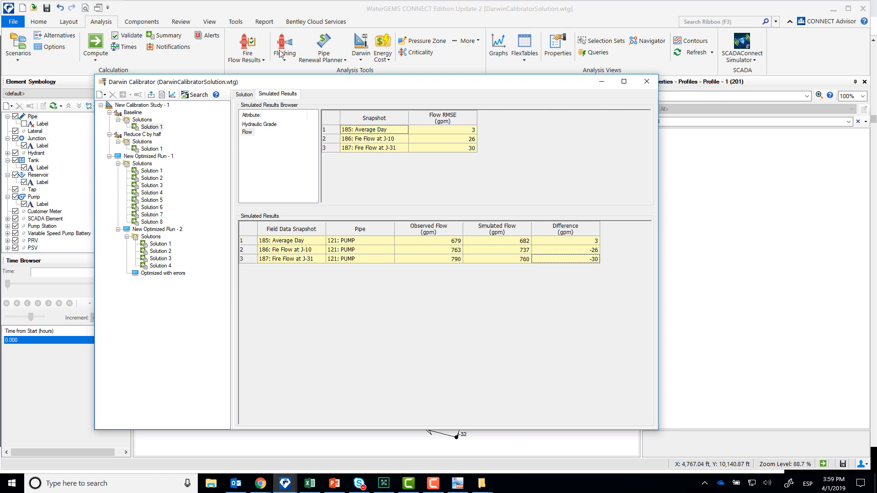
click(155, 120)
click(368, 107)
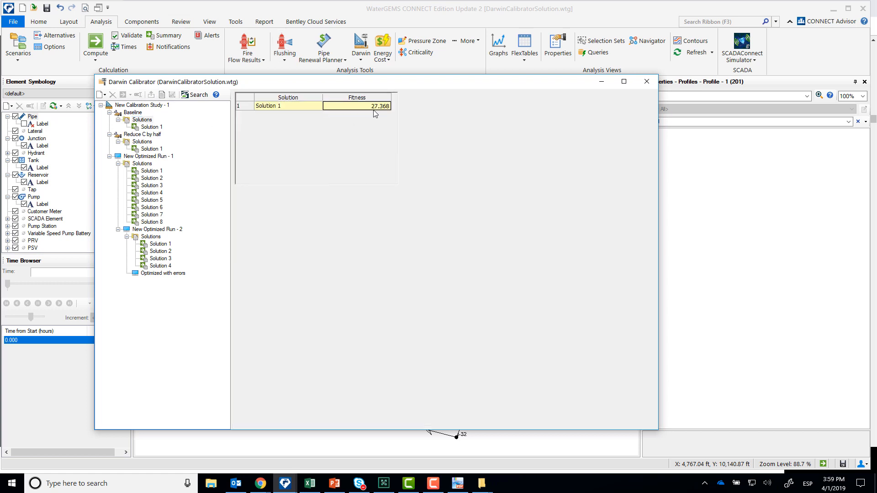
- Review the roughness, demand, status and field data settings of the Reduce C by half run
click(145, 136)
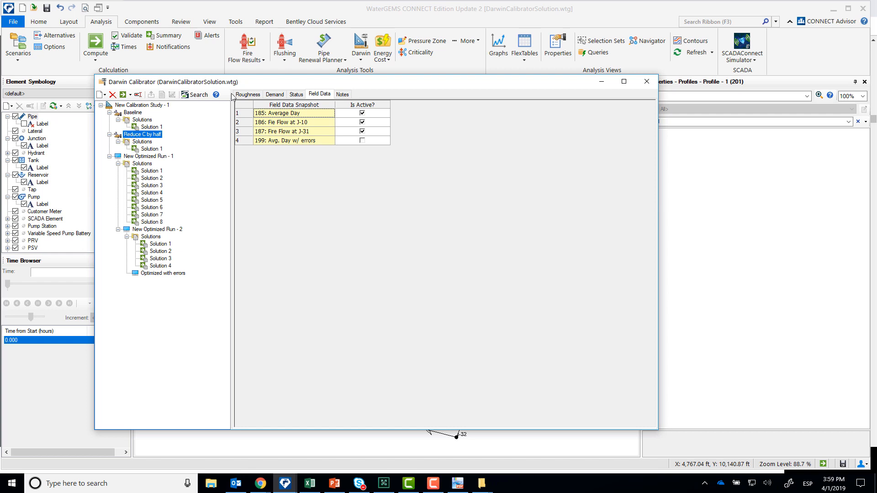
click(247, 95)
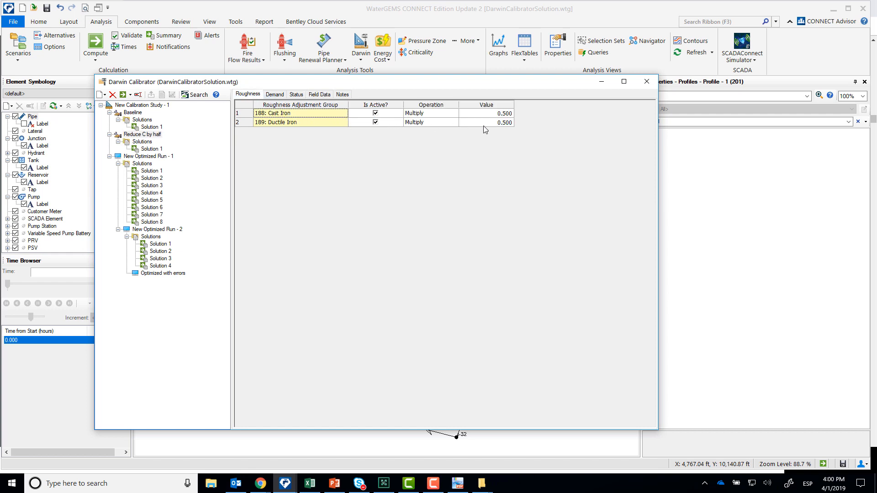
click(279, 94)
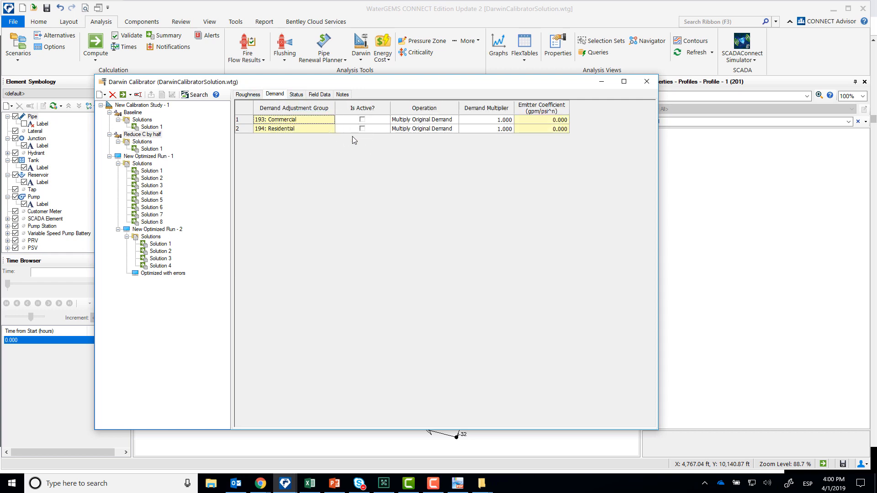
click(297, 94)
click(325, 94)
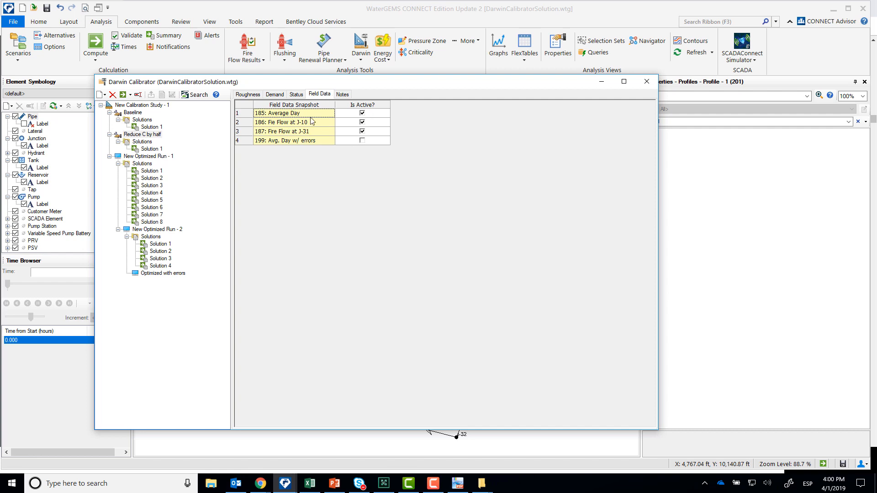
- Check the solution fitness of the Reduce C by half run and open the simulated flow results of its Solution 1
click(142, 142)
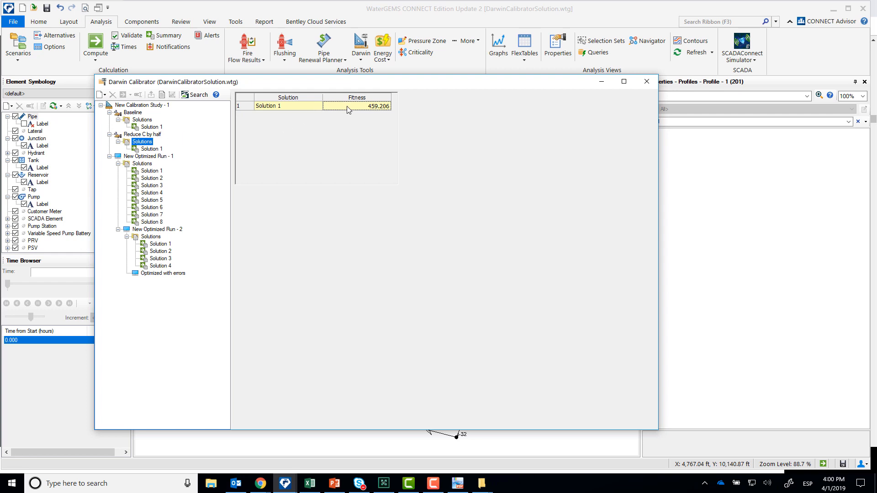
click(360, 109)
click(144, 149)
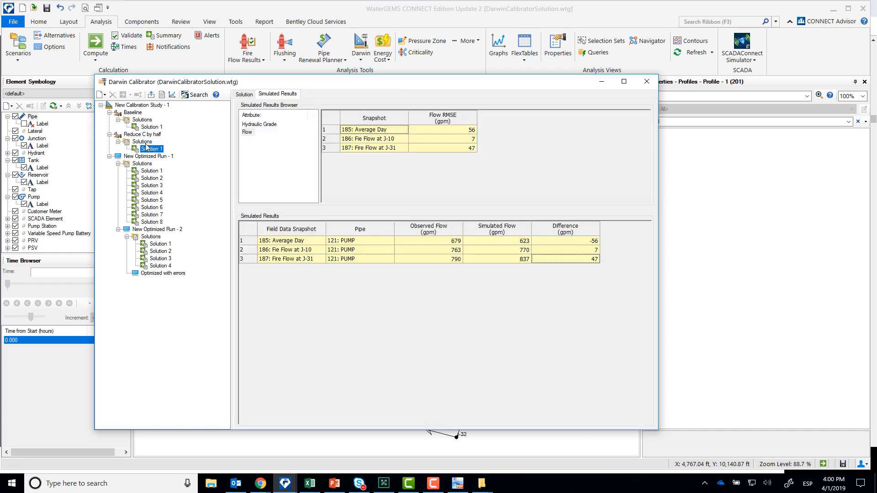
- Examine the hydraulic grade and flow correlation graphs of the Reduce C by half solution
click(172, 95)
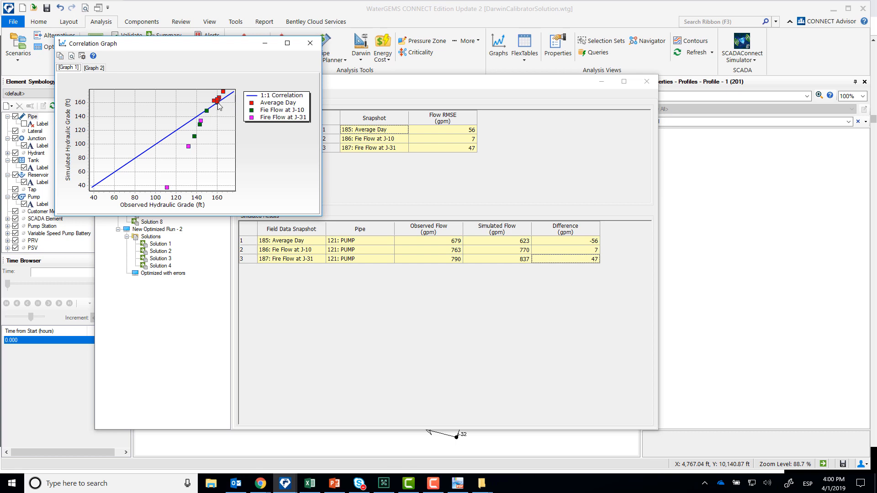
drag(212, 47, 212, 52)
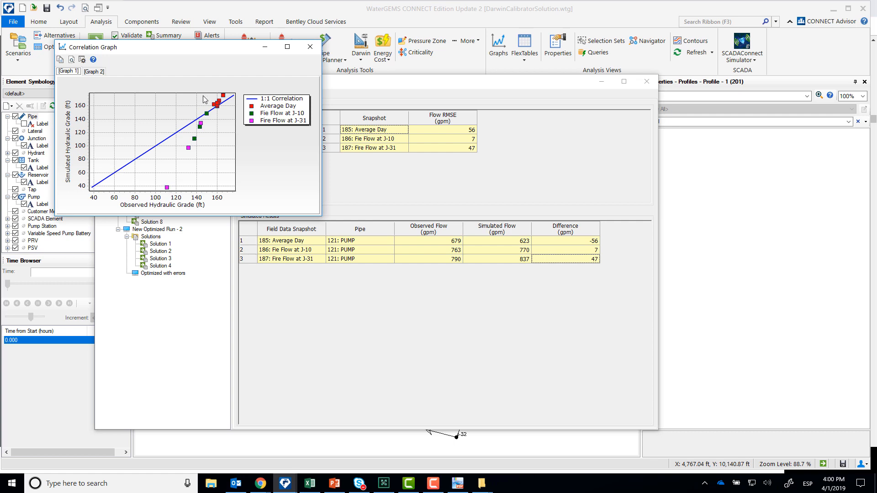
click(102, 74)
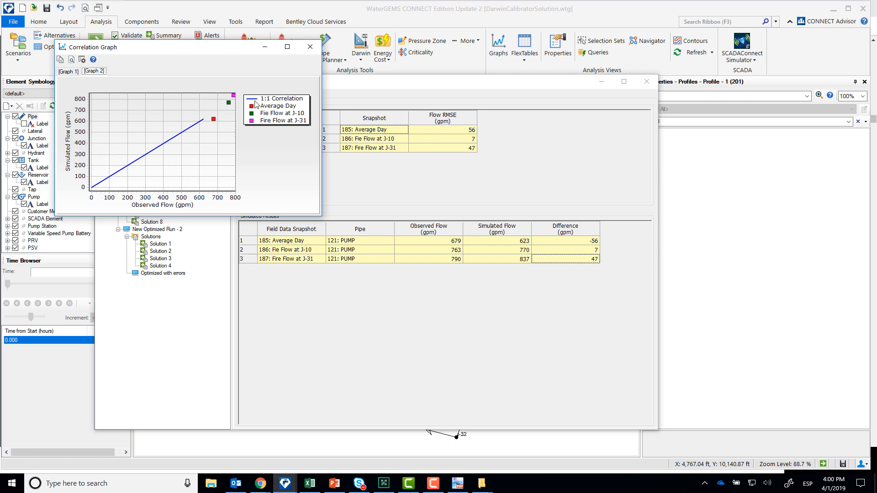
- Recheck the hydraulic grade correlation graph of the Reduce C by half solution and close the graph window
click(67, 73)
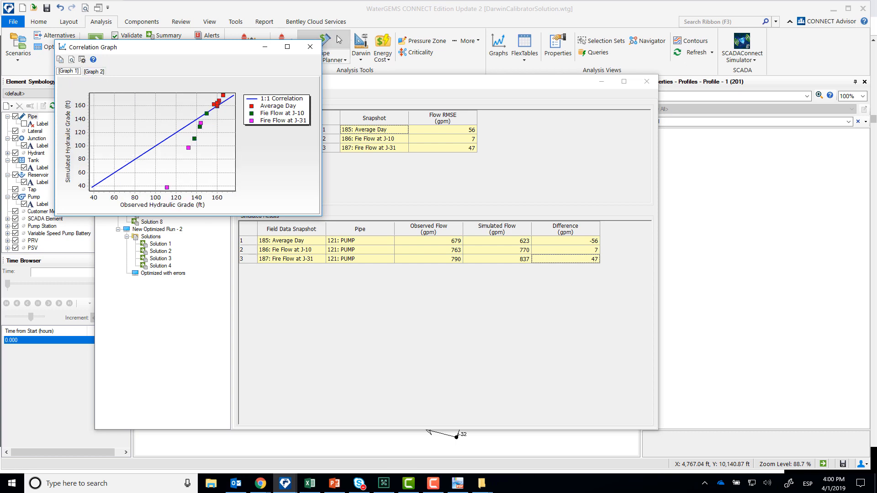
click(310, 47)
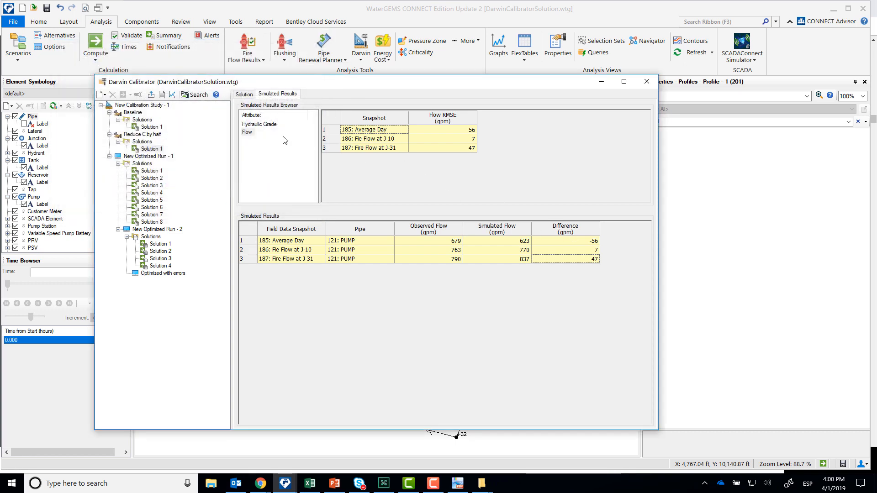
- View the roughness ranges of New Optimized Run - 1, and examine the demand and roughness adjustments of the Baseline run's Solution 1
click(138, 157)
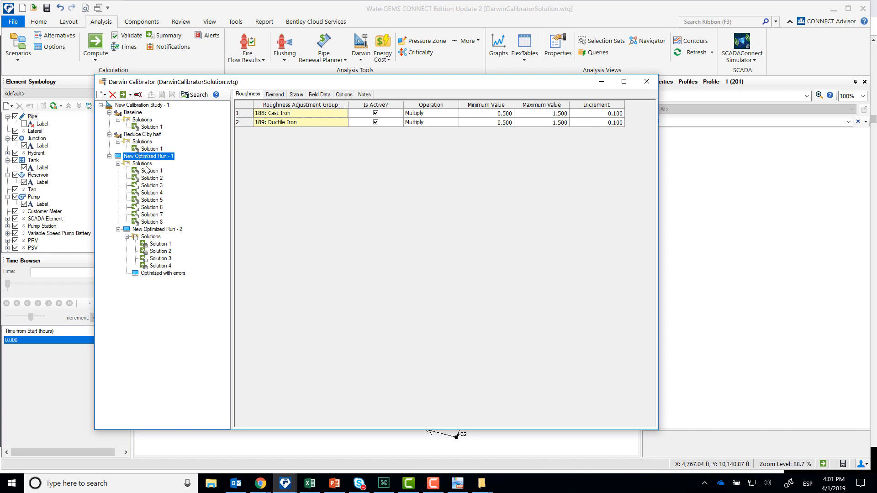
click(139, 120)
click(145, 127)
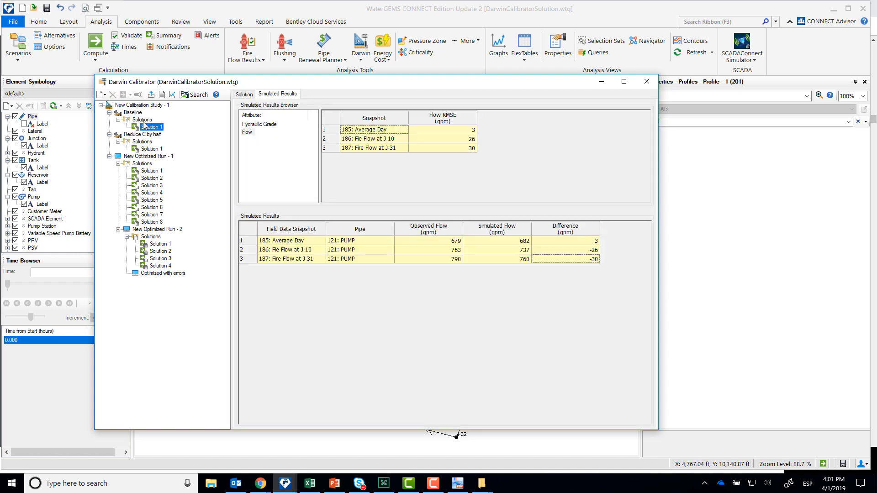
click(248, 125)
click(239, 95)
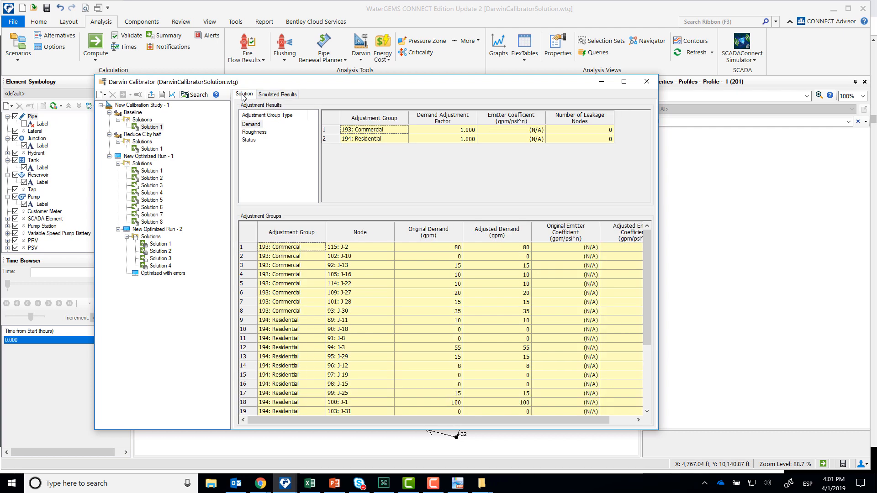
click(252, 133)
click(437, 247)
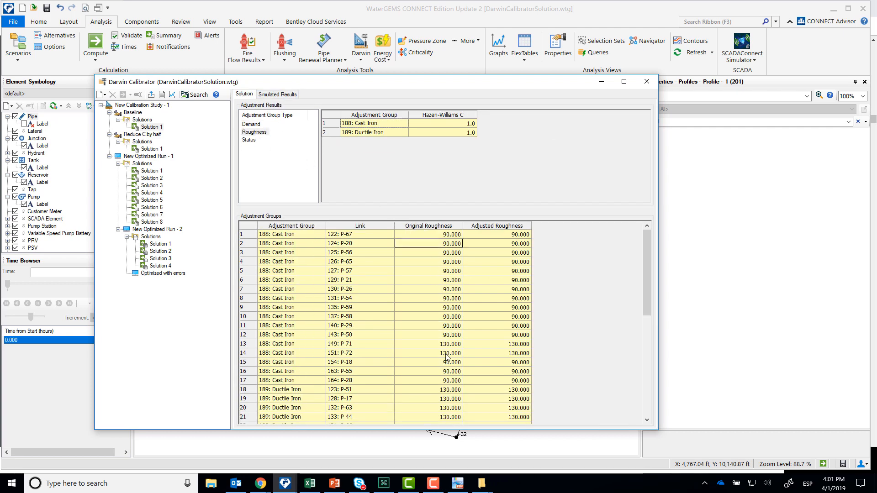
- Review the roughness, demand, status, field data and optimization option settings of New Optimized Run - 1
click(143, 157)
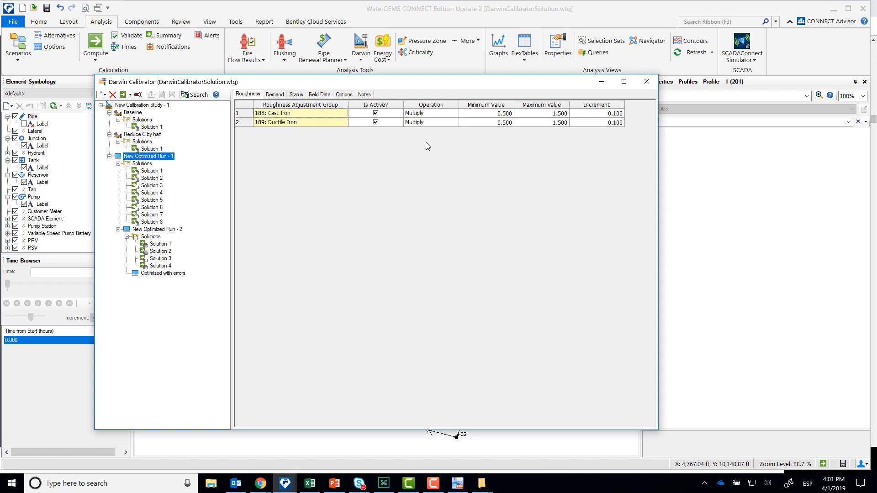
click(275, 95)
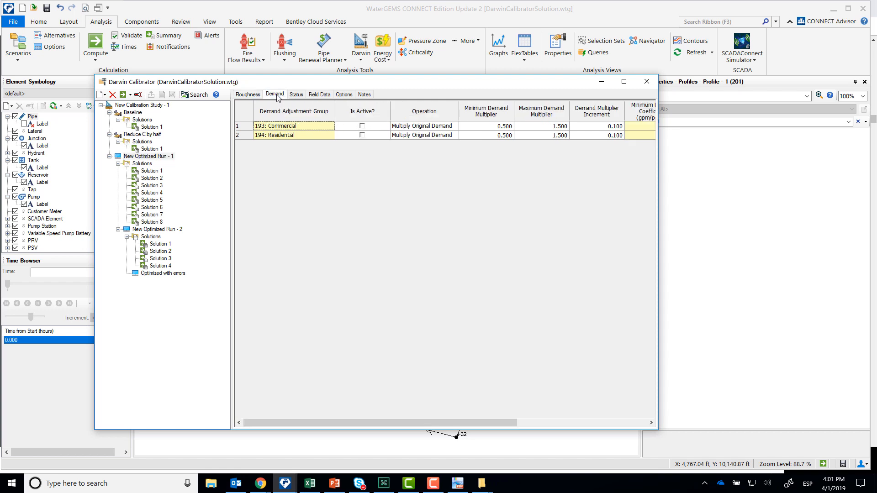
click(295, 95)
click(322, 95)
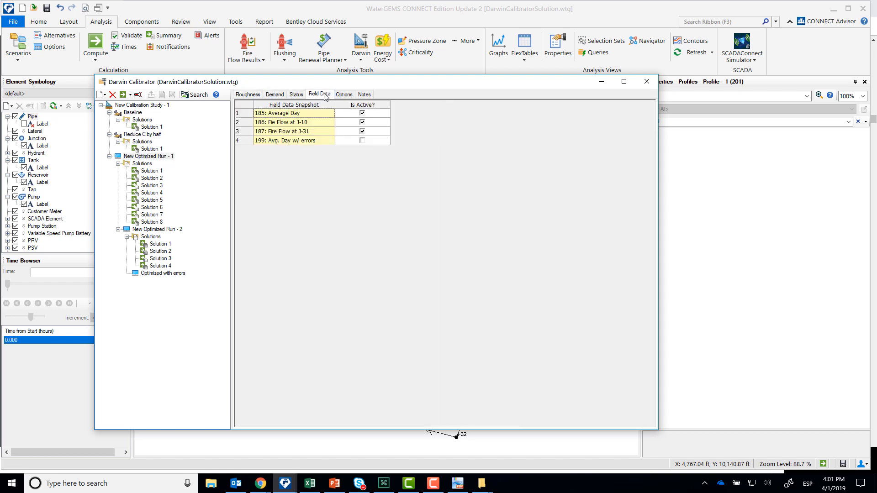
click(352, 97)
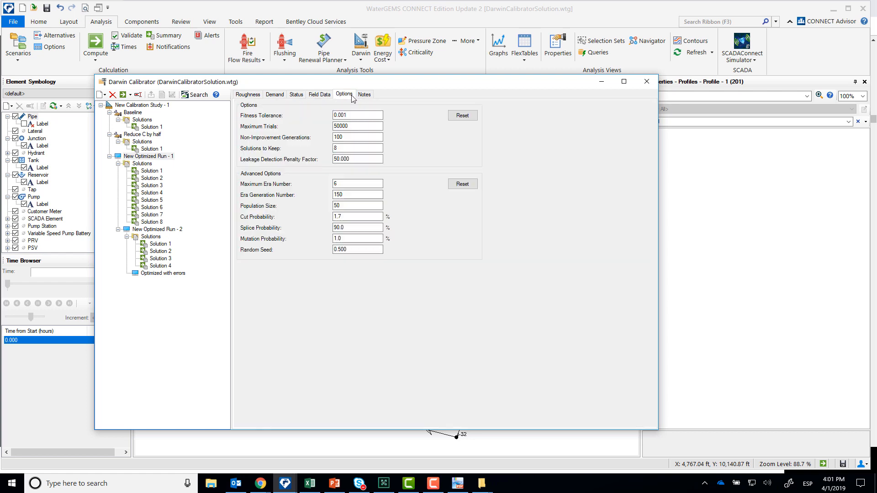
- Compare the solution fitness values of New Optimized Run - 1 with the Baseline run's fitness
click(137, 164)
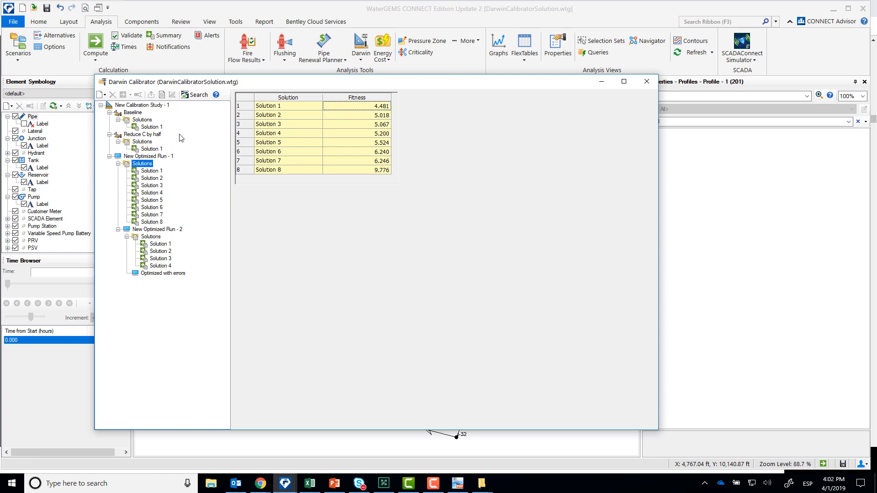
click(151, 128)
click(149, 120)
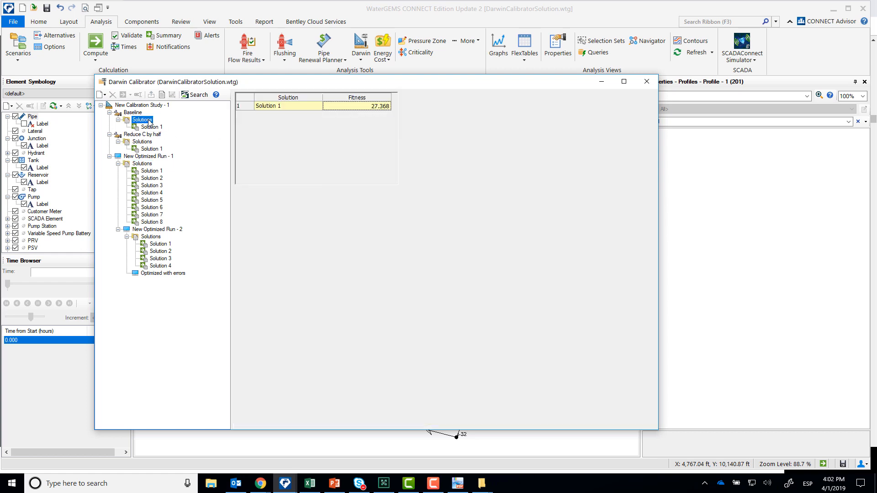
- Examine the hydraulic grade and flow correlation graphs for Solution 1 of New Optimized Run - 1
click(145, 172)
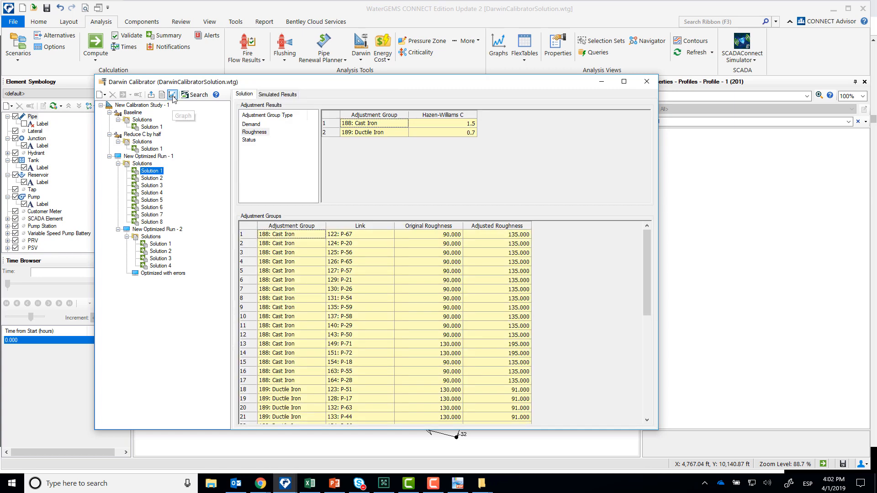
click(173, 97)
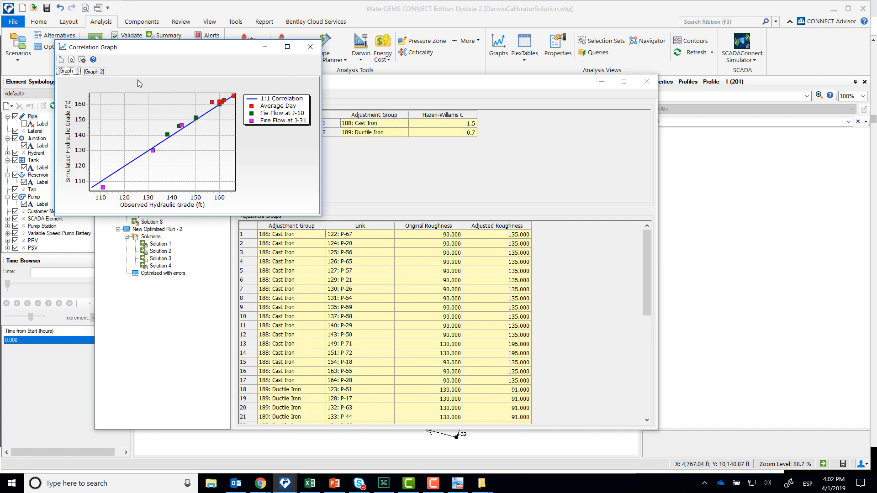
click(99, 73)
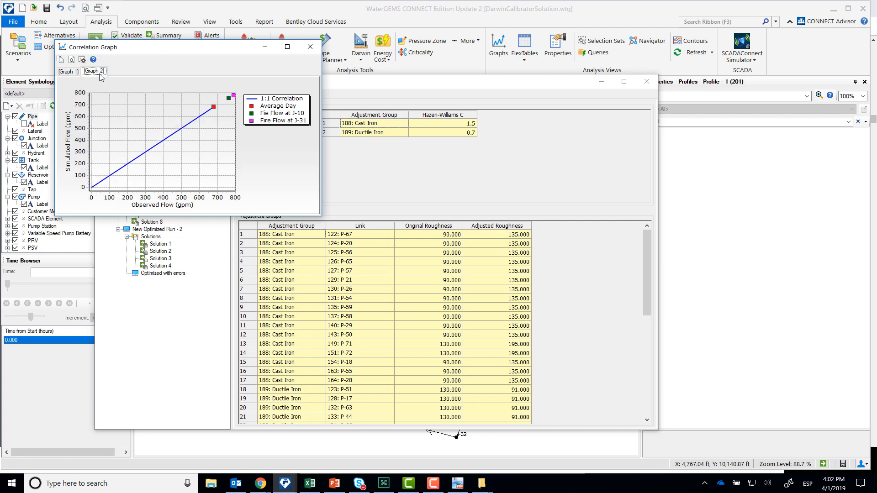
click(76, 73)
click(310, 47)
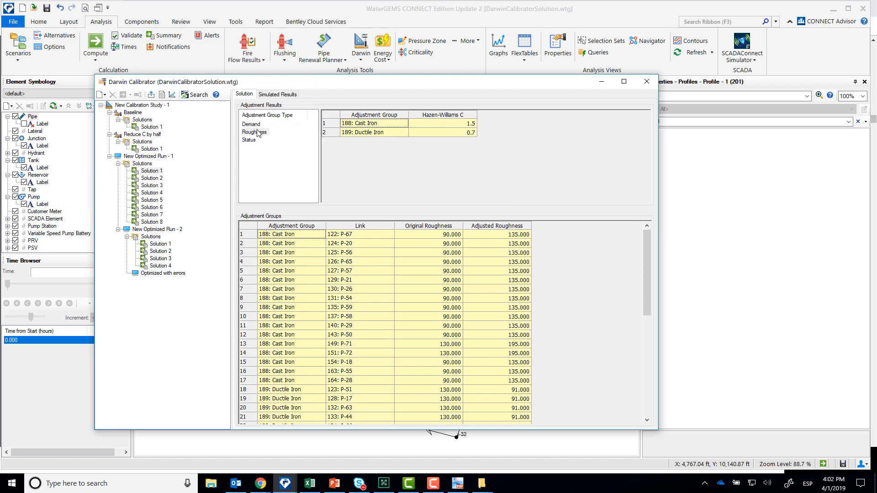
- Compare original and adjusted roughness of the cast iron and ductile iron pipes in Solution 1 of New Optimized Run - 1
click(450, 235)
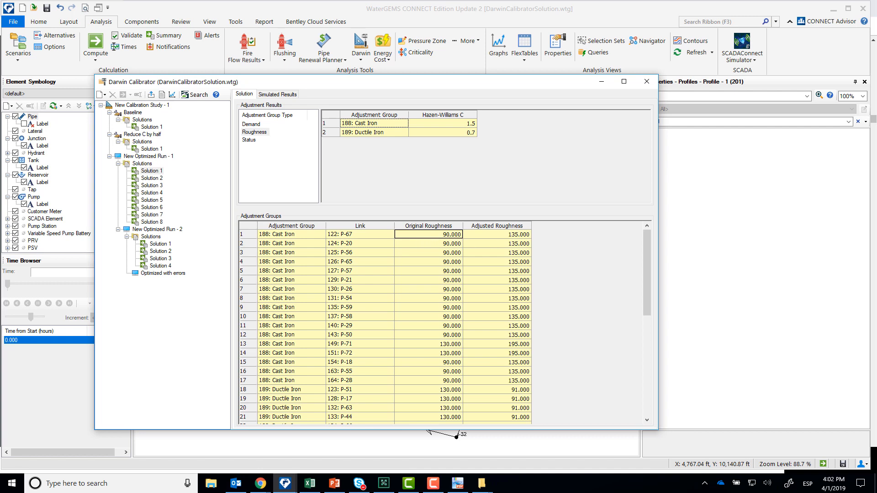
key(alt+Tab)
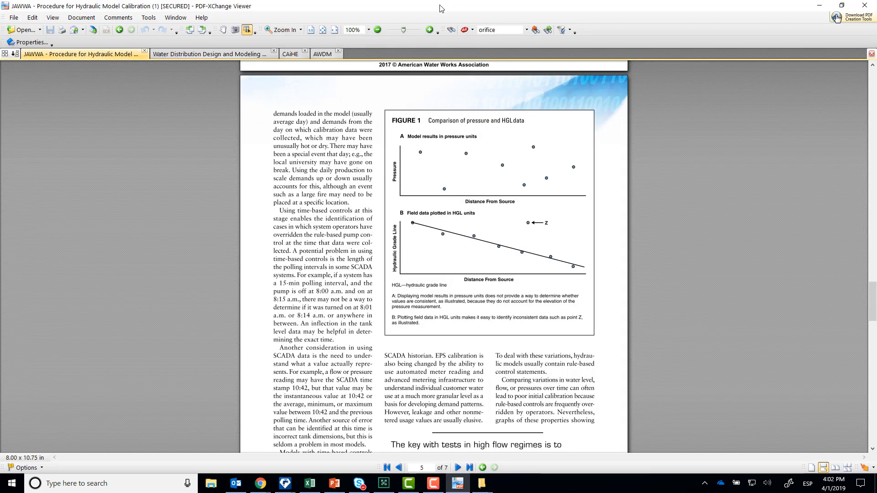
key(alt+Tab)
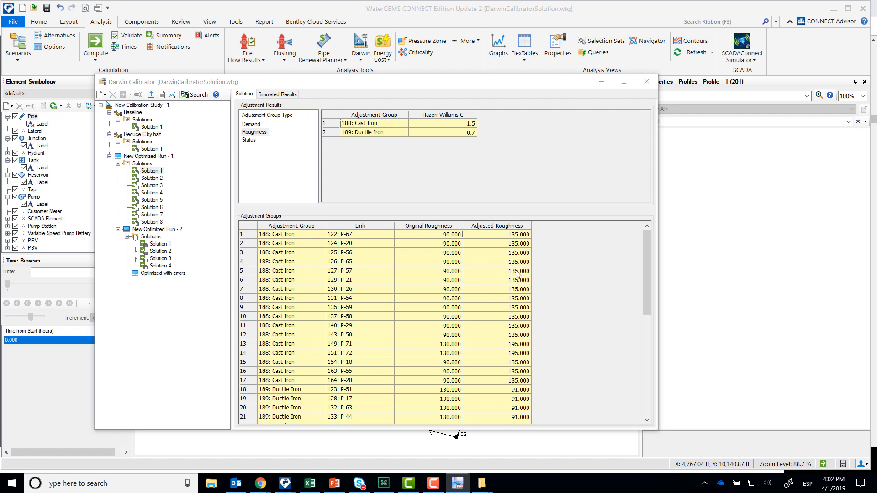
drag(647, 243, 637, 259)
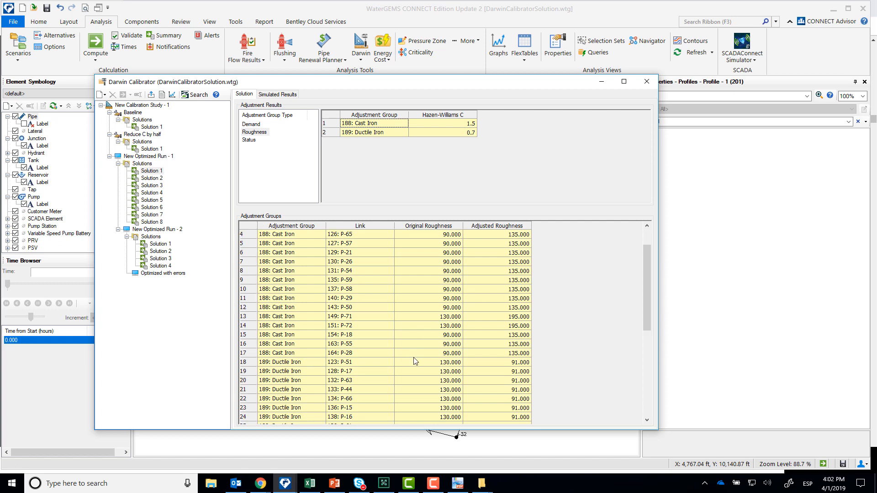
click(433, 372)
- Review the roughness, demand, status, field data and optimization option settings of New Optimized Run - 2, including its solutions to keep
click(148, 230)
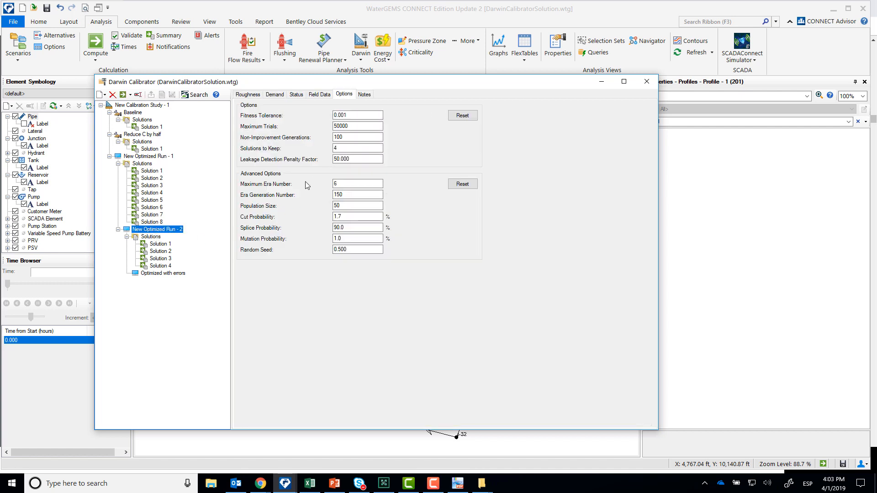
click(247, 94)
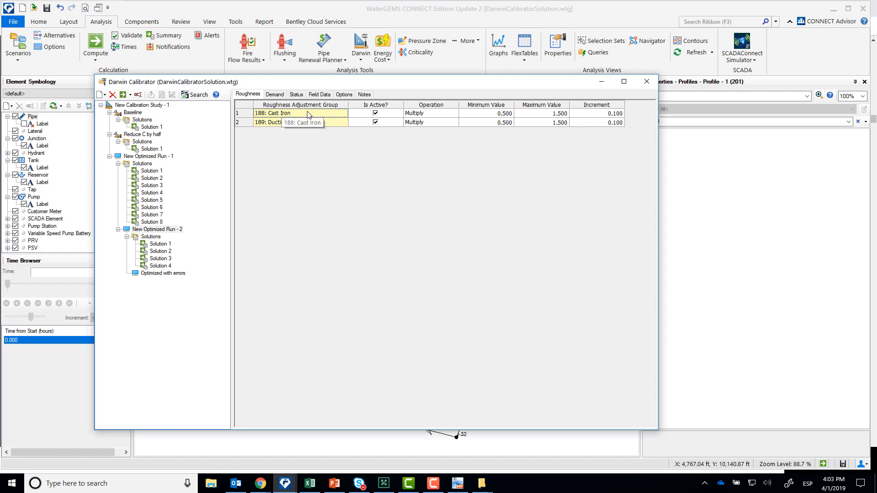
click(276, 94)
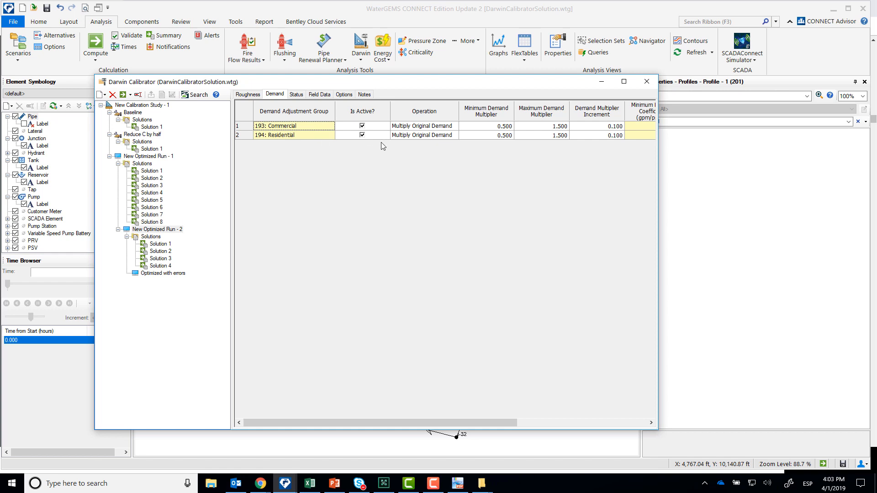
click(250, 129)
click(245, 136)
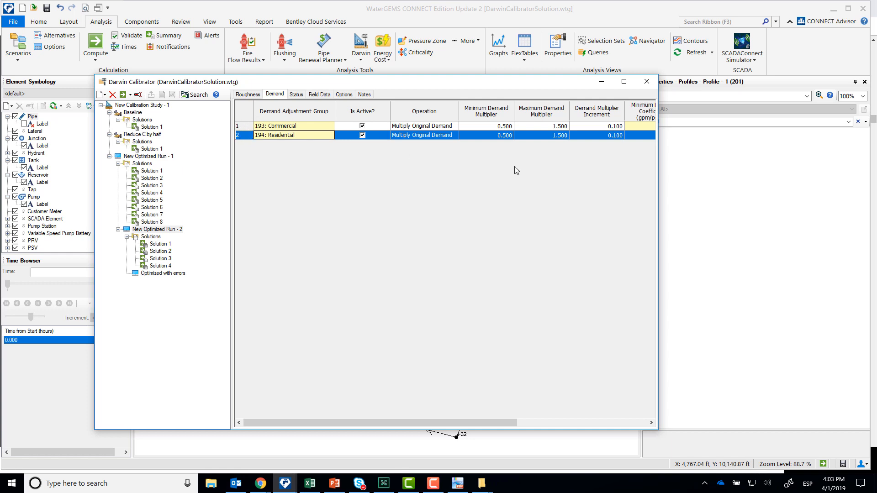
click(297, 95)
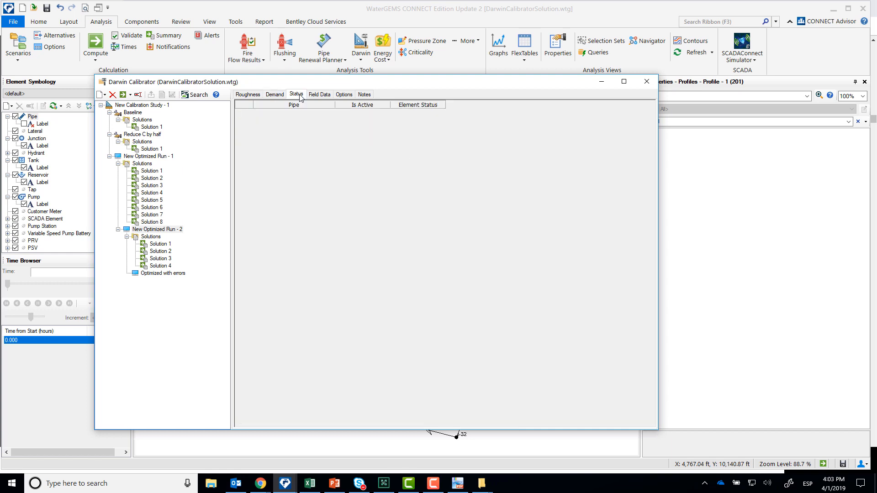
click(319, 94)
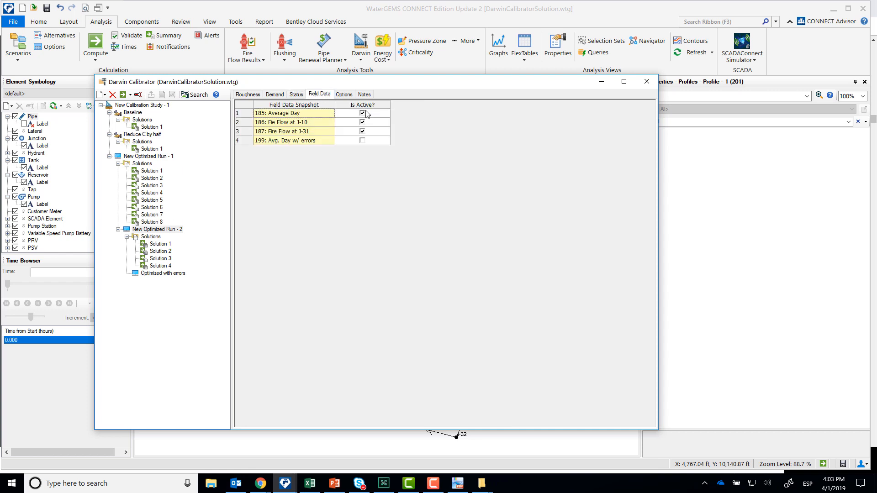
click(344, 95)
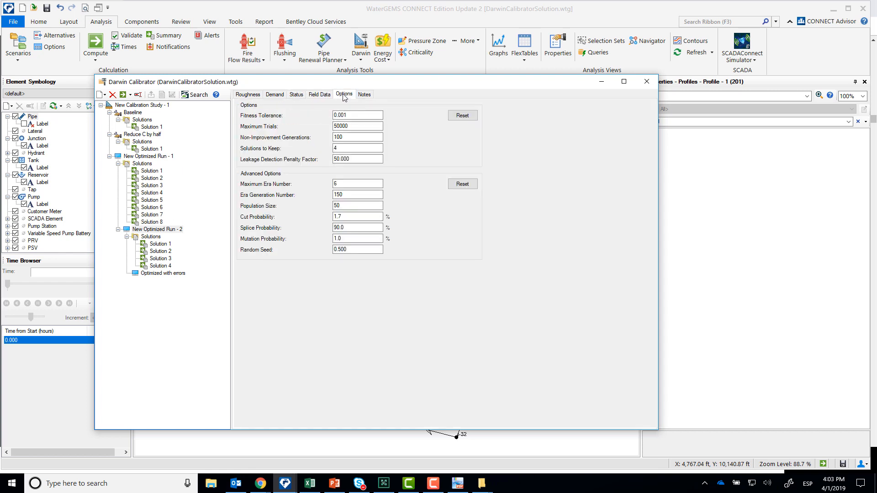
double_click(354, 147)
- Check the solution fitness values of New Optimized Run - 2 and examine the hydraulic grade and flow correlation graphs of its Solution 1
click(155, 237)
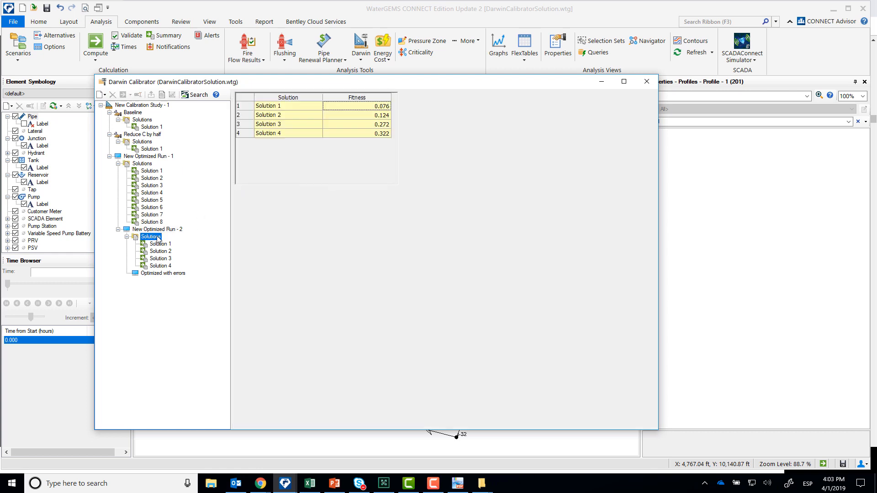
click(382, 109)
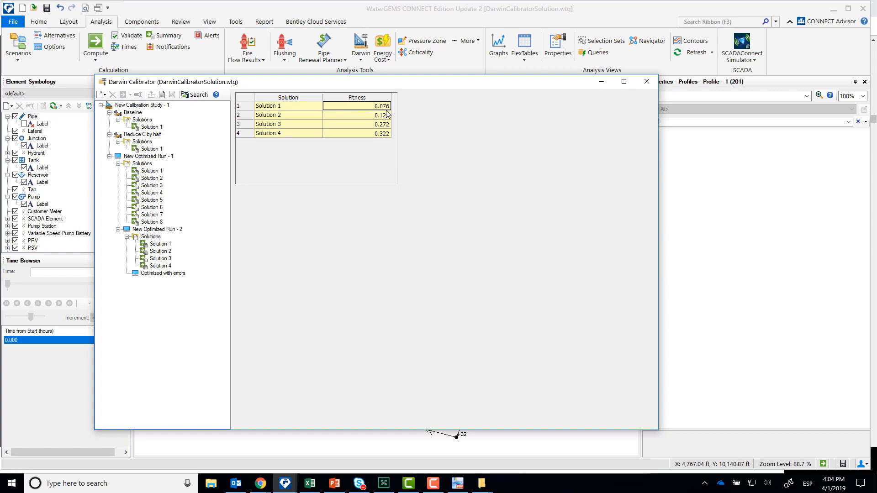
click(161, 245)
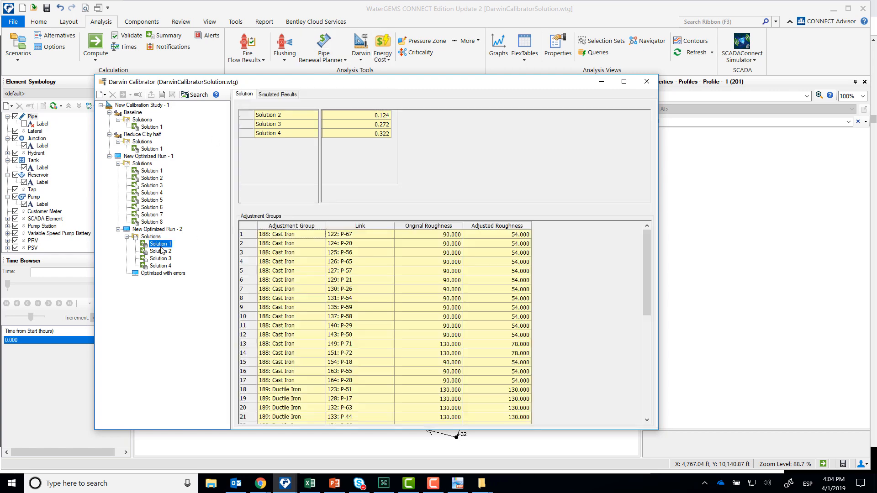
click(173, 95)
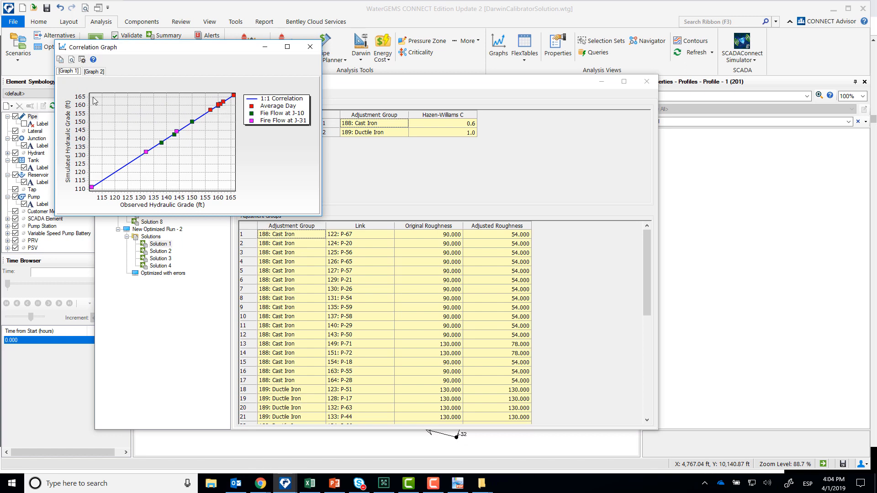
click(94, 71)
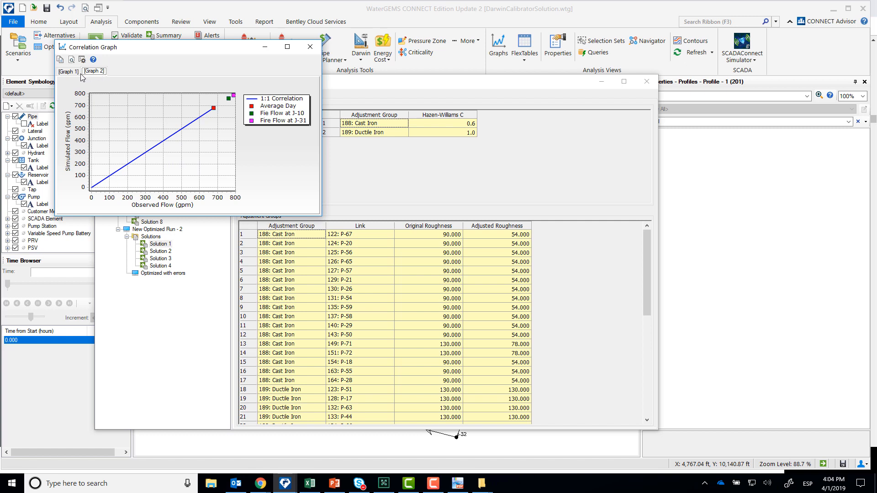
click(66, 72)
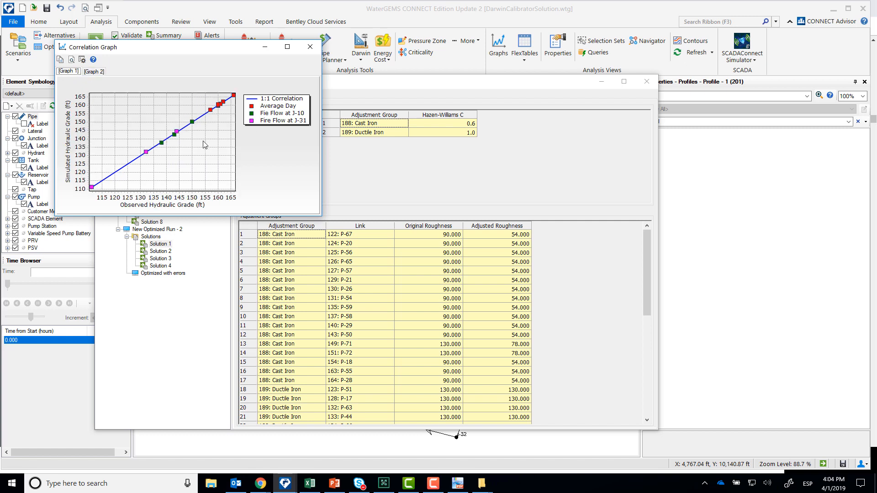
click(310, 47)
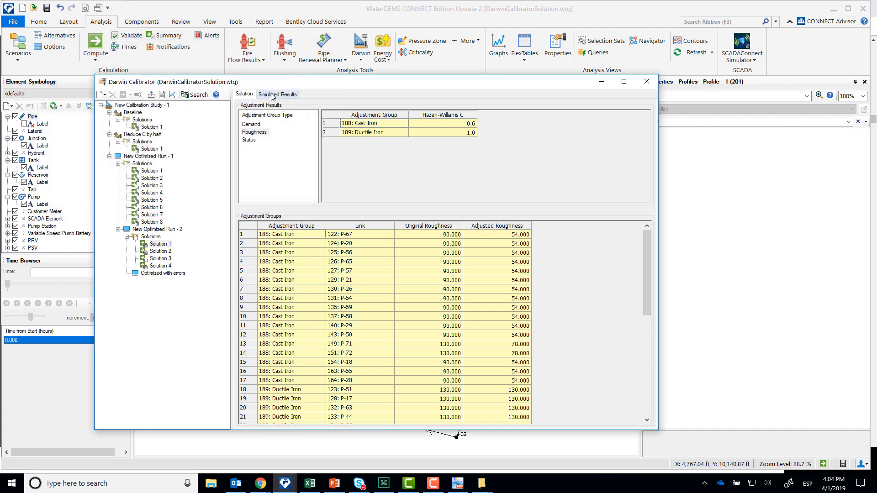
- Review the commercial and residential demand adjustments in Solution 1 of New Optimized Run - 2
click(258, 124)
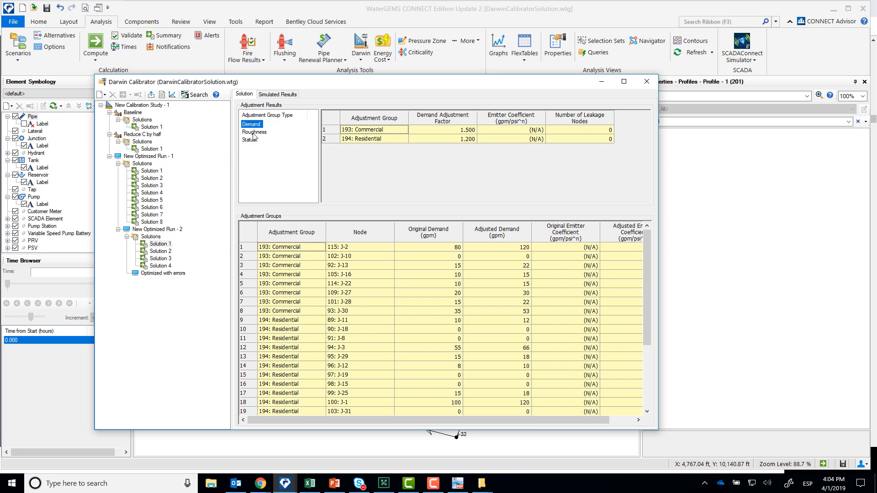
- Compare the original and adjusted node demands and pipe roughness values in Solution 1 of New Optimized Run - 2
click(390, 132)
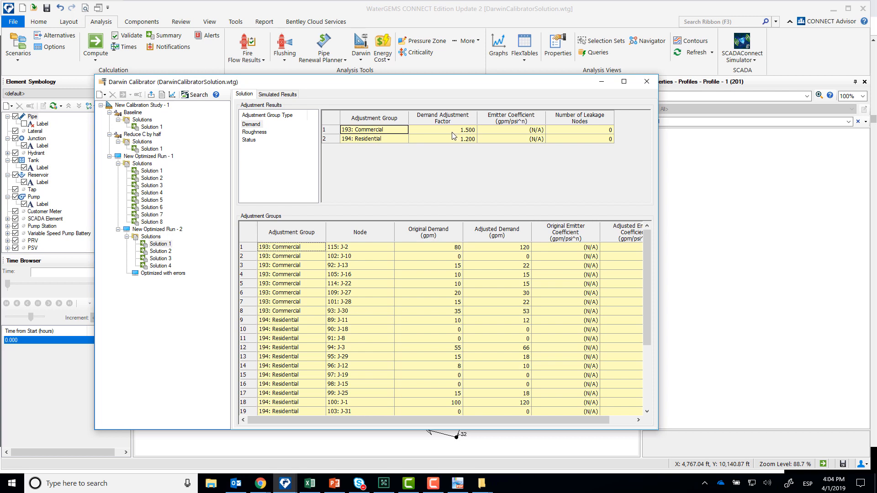
click(444, 248)
click(498, 249)
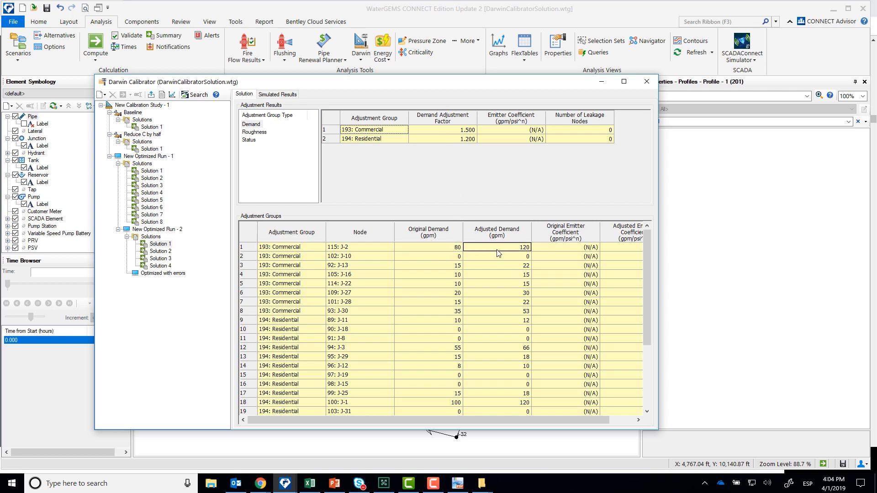
click(449, 269)
key(Tab)
click(377, 139)
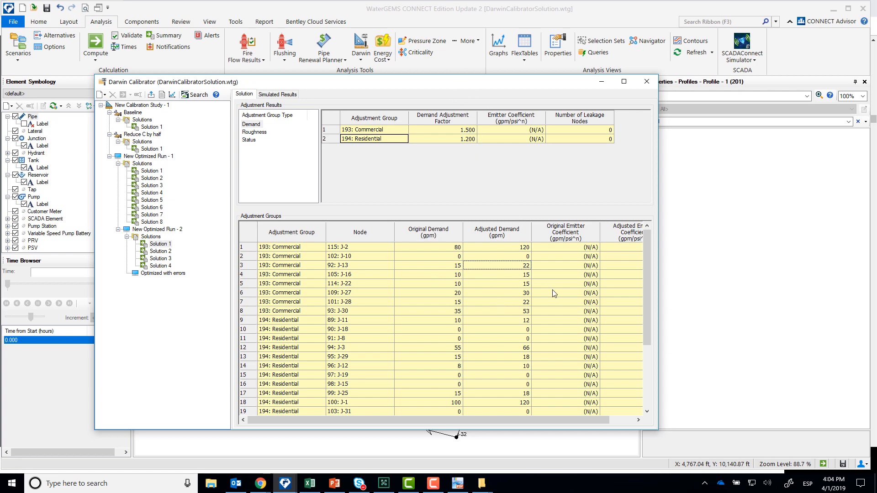
click(256, 132)
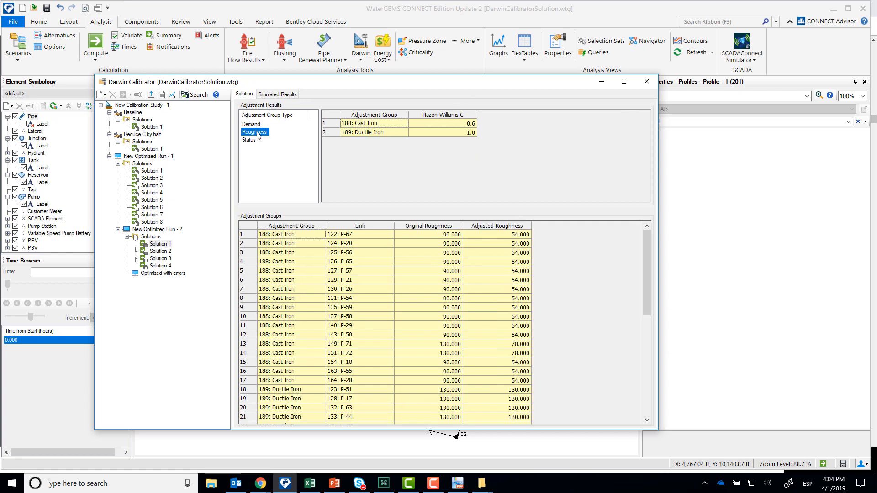
click(439, 243)
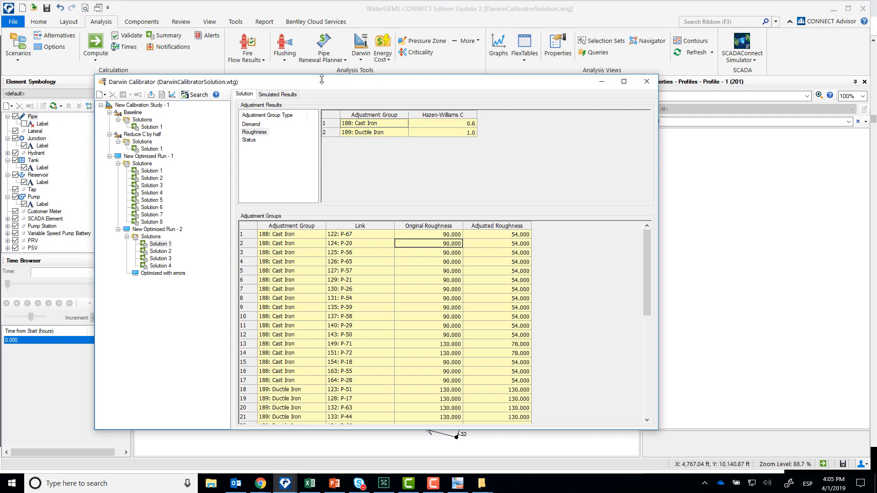
- Compare the cast iron and ductile iron roughness adjustments across Solutions 2, 3 and 4 of New Optimized Run - 2
click(165, 252)
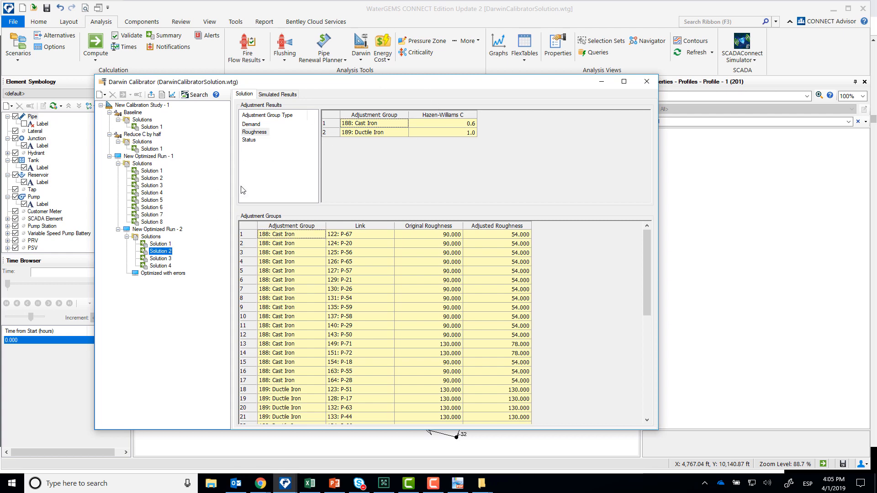
click(251, 125)
click(254, 133)
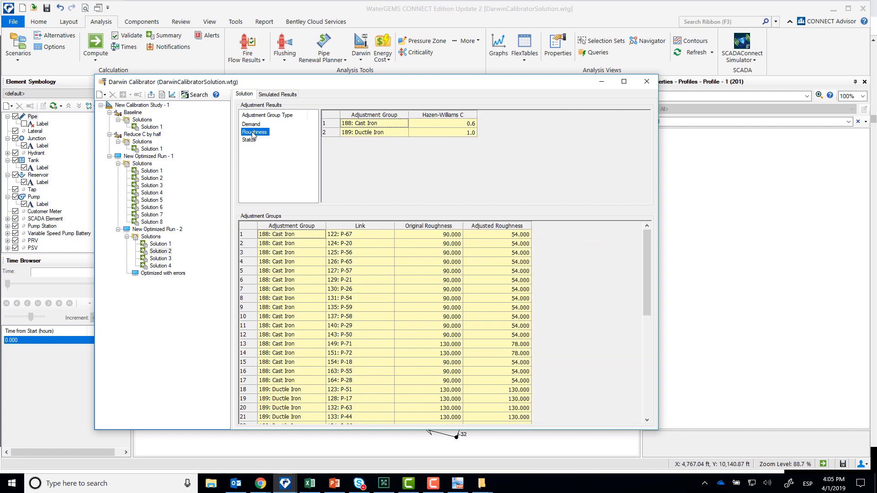
click(157, 259)
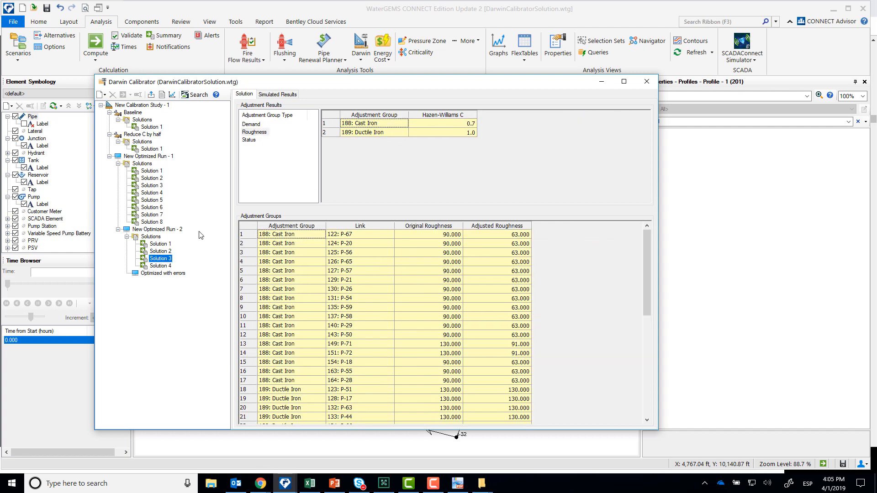
click(440, 121)
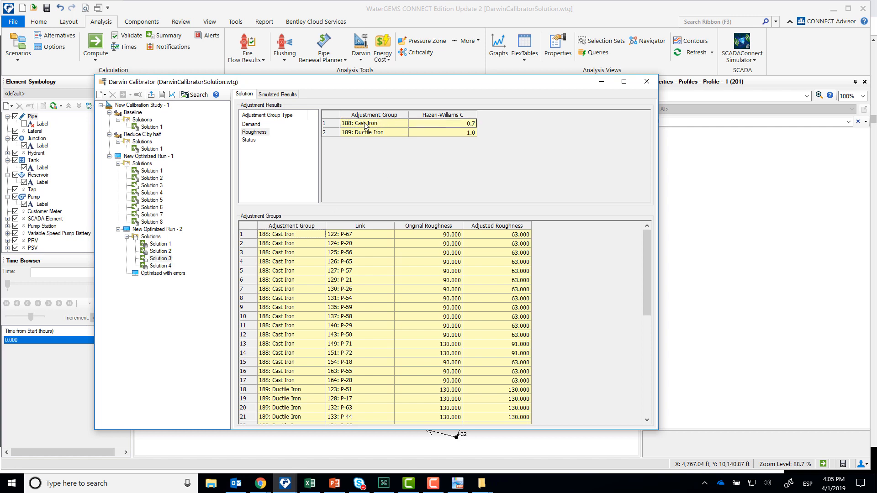
click(388, 133)
click(158, 266)
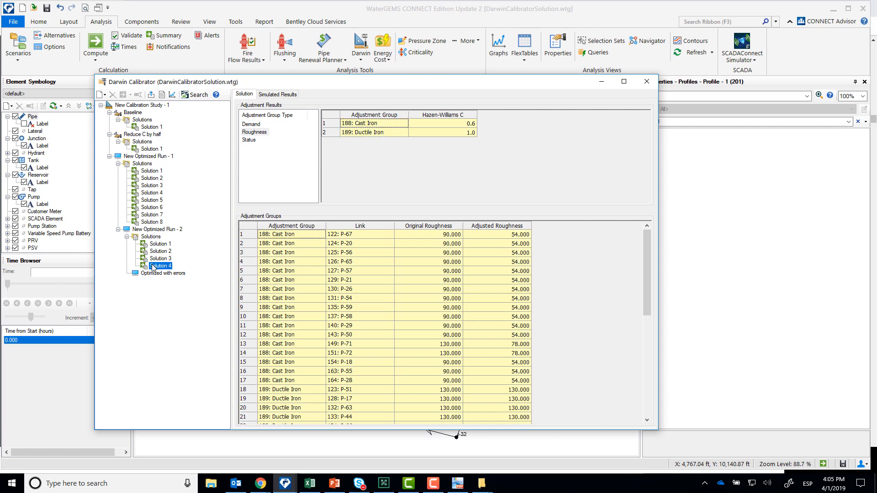
- Examine the simulated hydraulic grade results of Solution 3 and the flow and hydraulic grade results of Solution 1 in New Optimized Run - 2
click(167, 259)
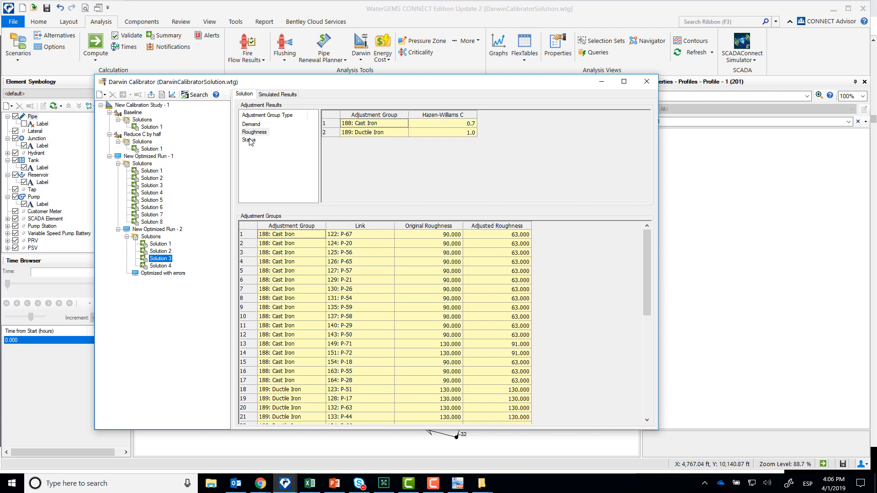
click(278, 94)
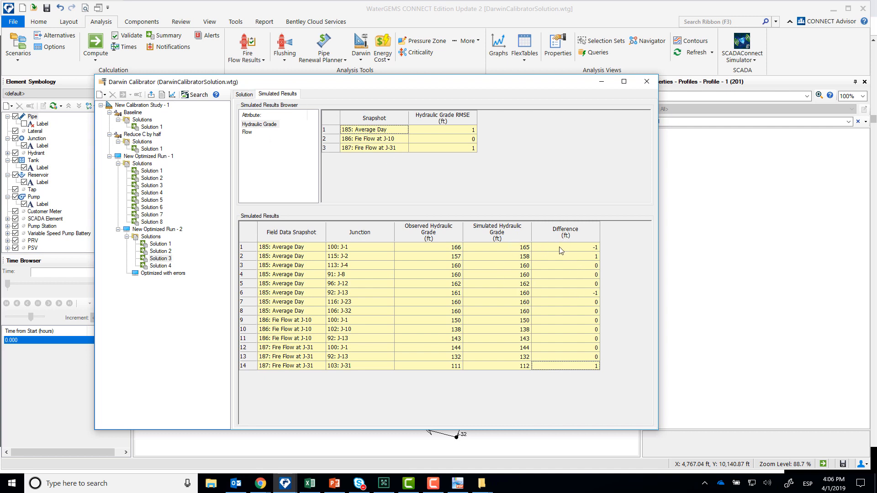
click(149, 245)
click(247, 132)
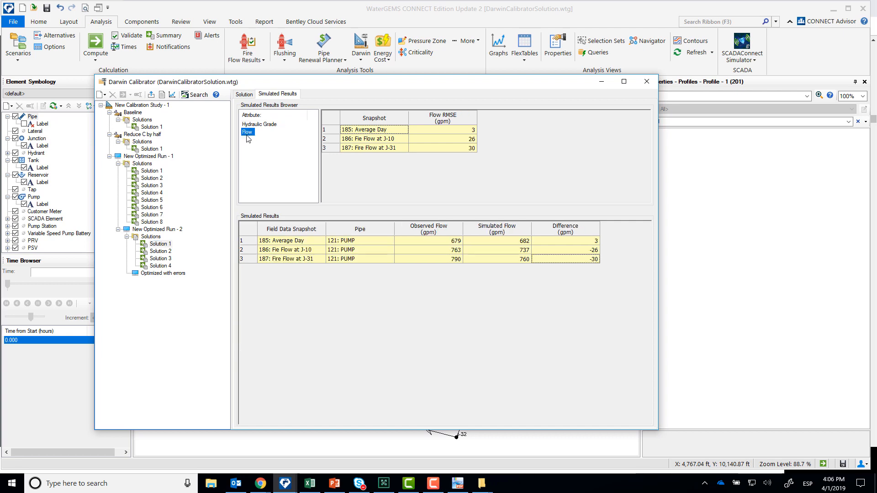
click(256, 125)
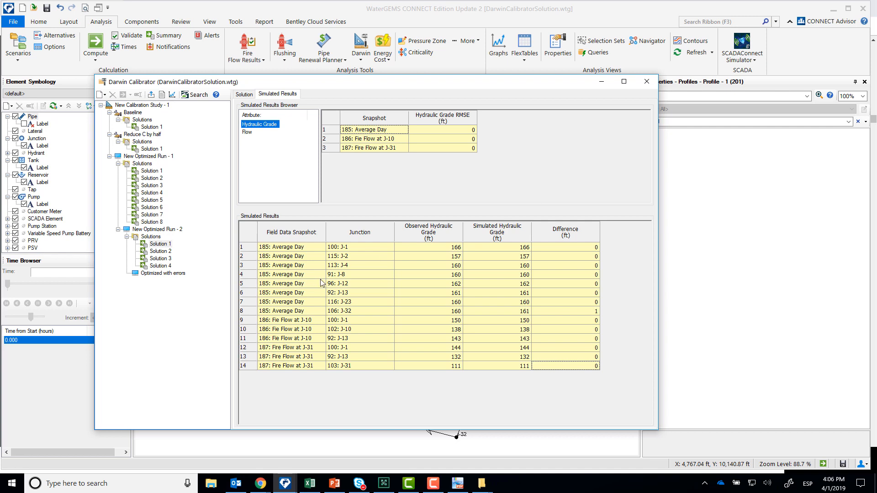
click(155, 229)
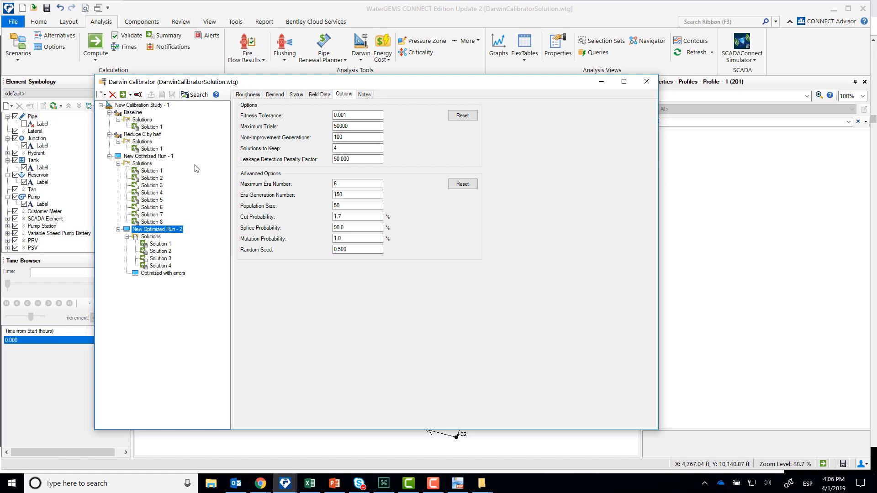
- Export Solution 1 of New Optimized Run - 2 to a scenario labelled Calibrated Model, naming its alternatives New Roughnesses and New Demands
click(164, 244)
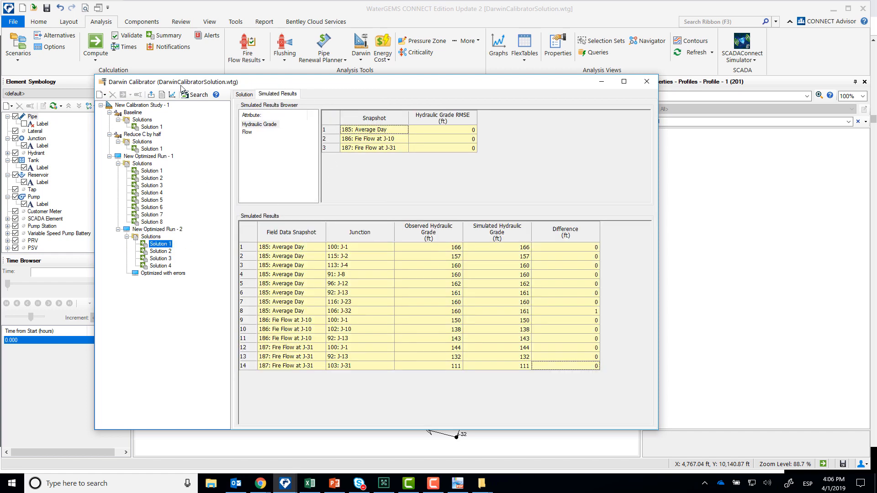
click(151, 95)
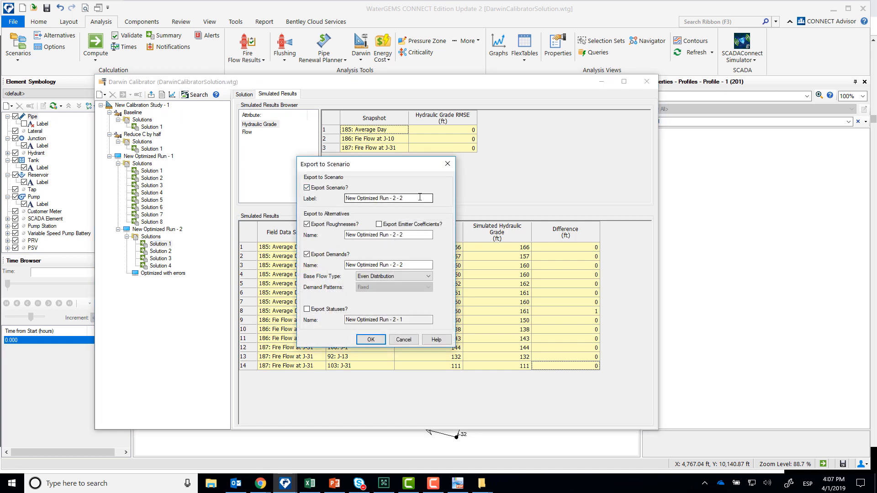
triple_click(401, 198)
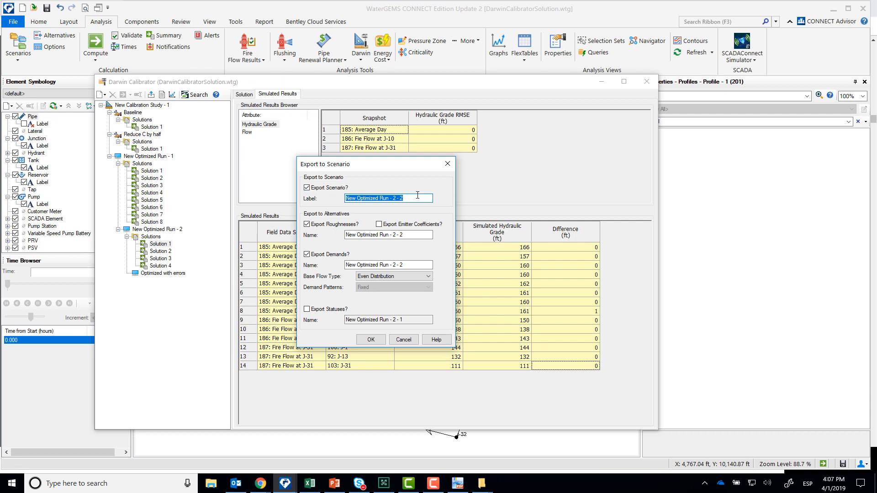
text(Calibrated Model)
click(423, 233)
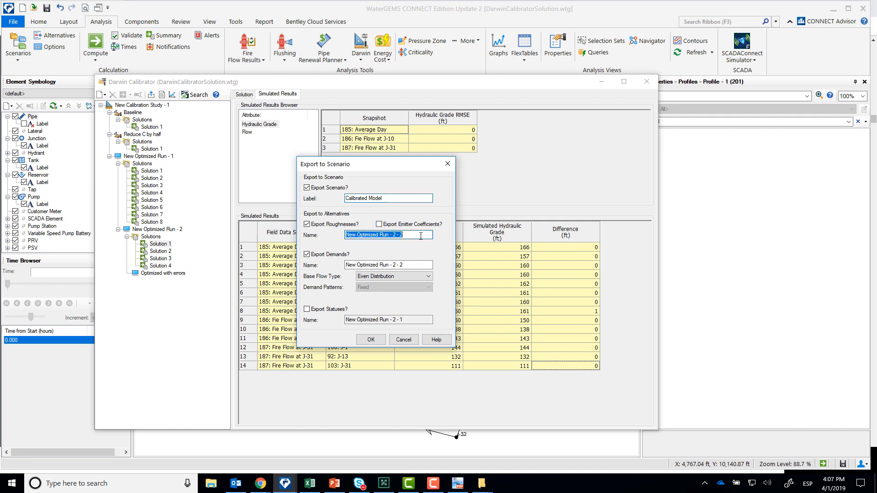
text(New R)
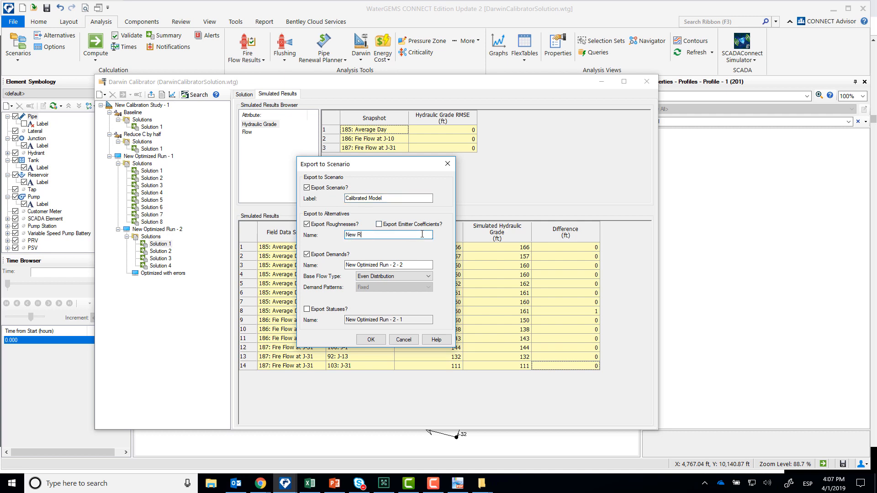
text(oughnesses)
click(420, 265)
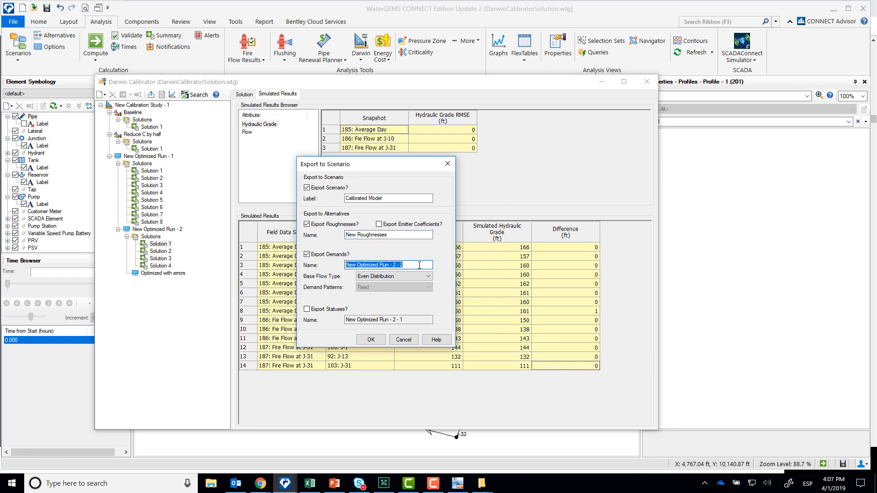
text(New Demands)
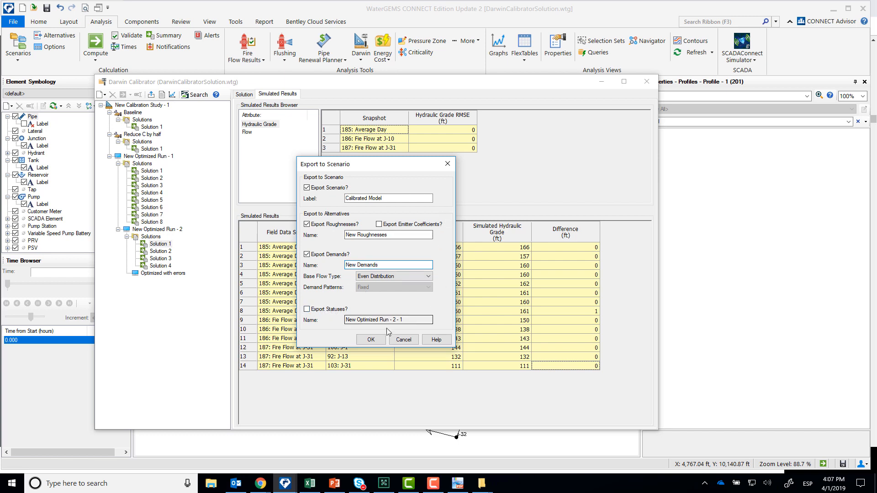
click(371, 340)
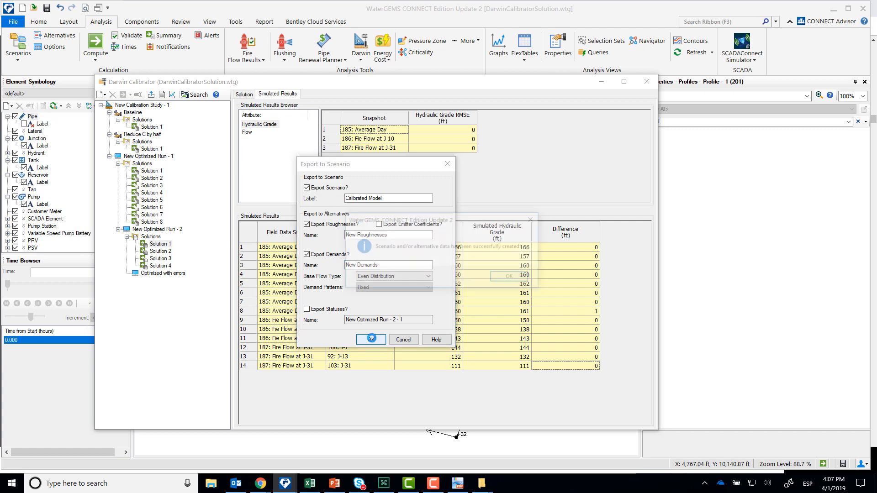
click(512, 276)
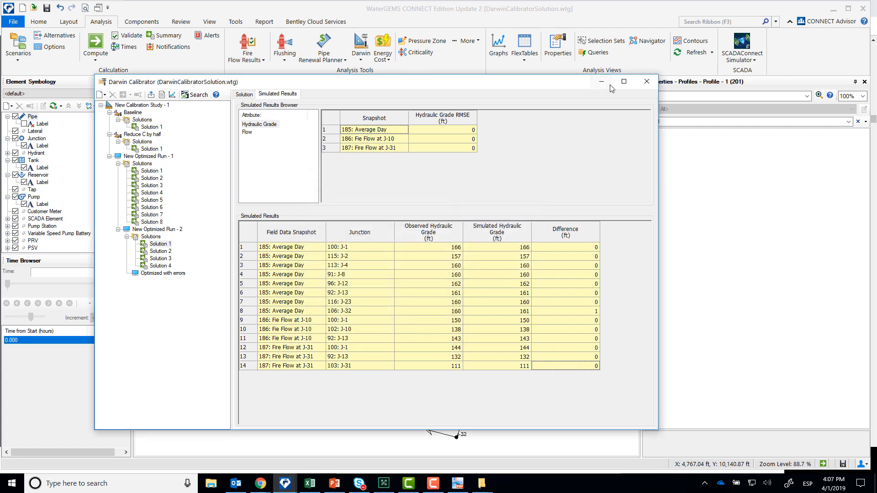
- Close Darwin Calibrator, make Calibrated Model the current scenario and compute it
click(647, 81)
click(176, 96)
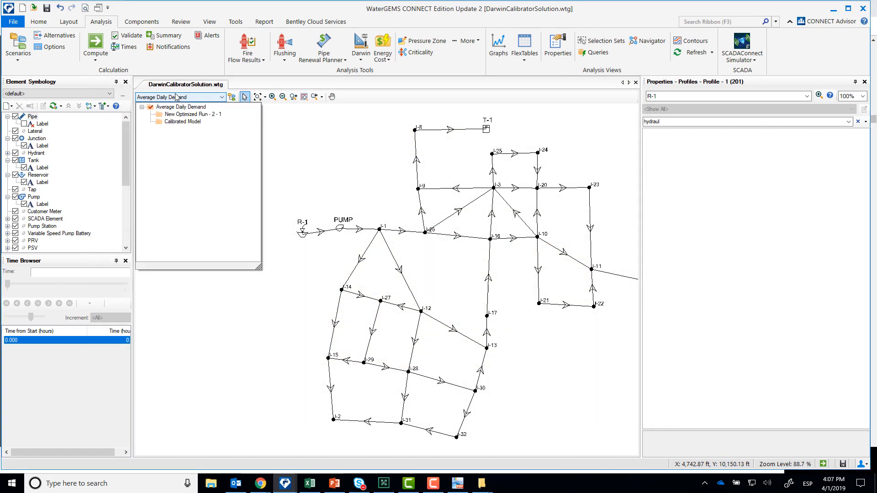
click(182, 121)
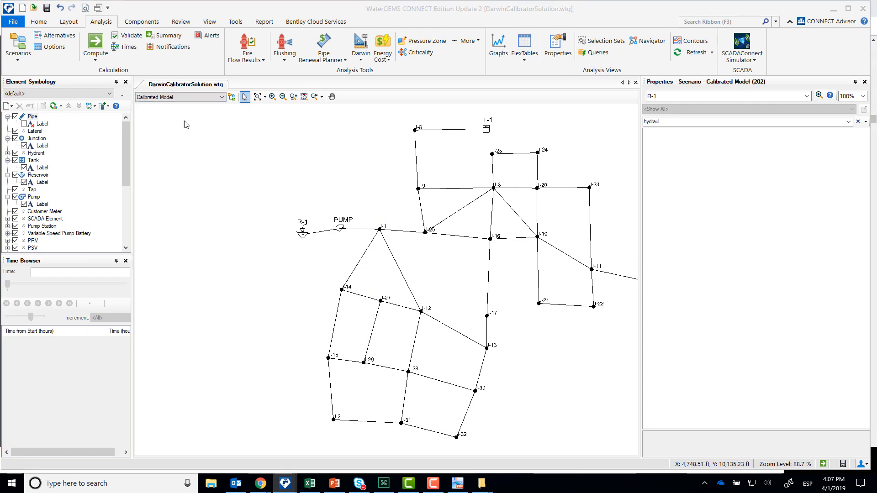
click(96, 44)
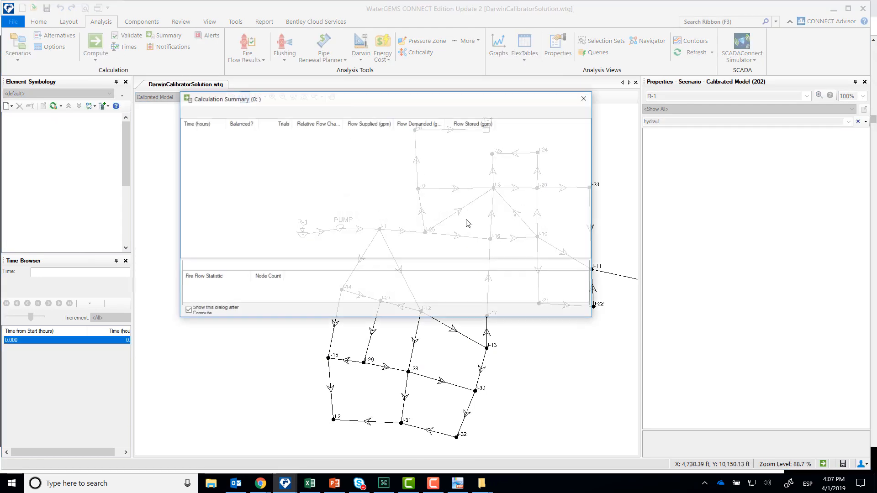
click(587, 95)
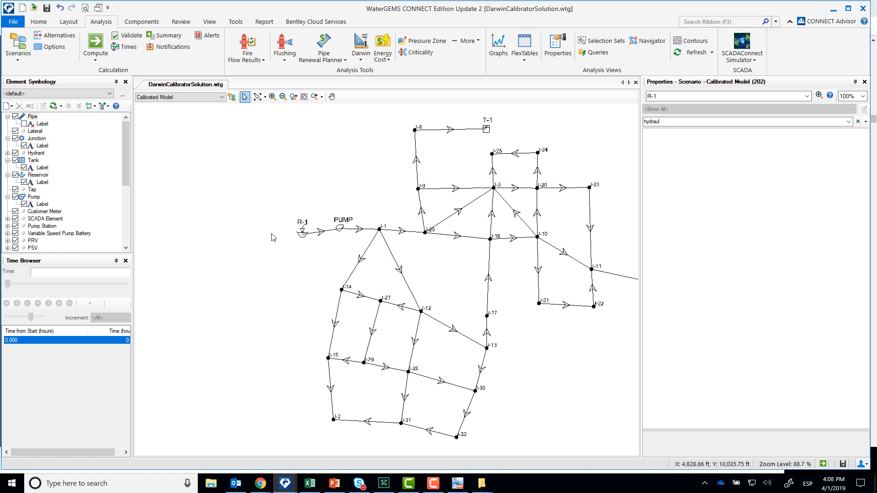
- Reopen Darwin Calibrator and review the observed targets of the Avg. Day w/ errors field data snapshot
click(360, 57)
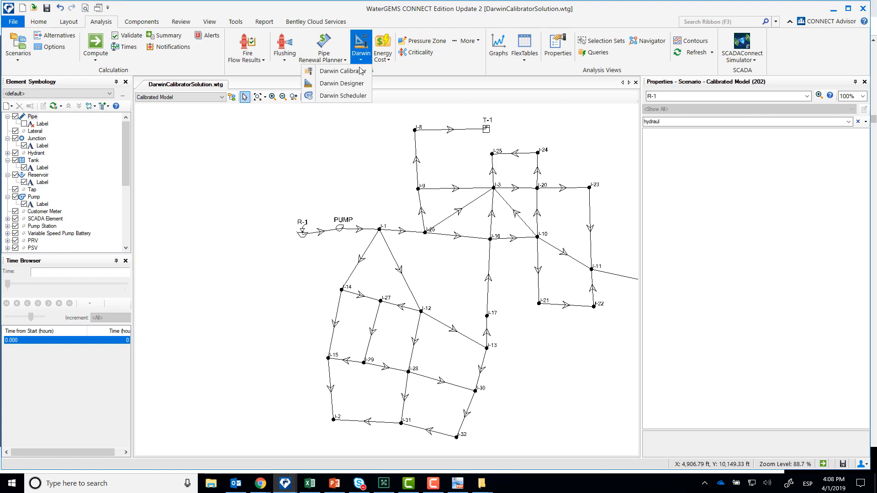
click(354, 72)
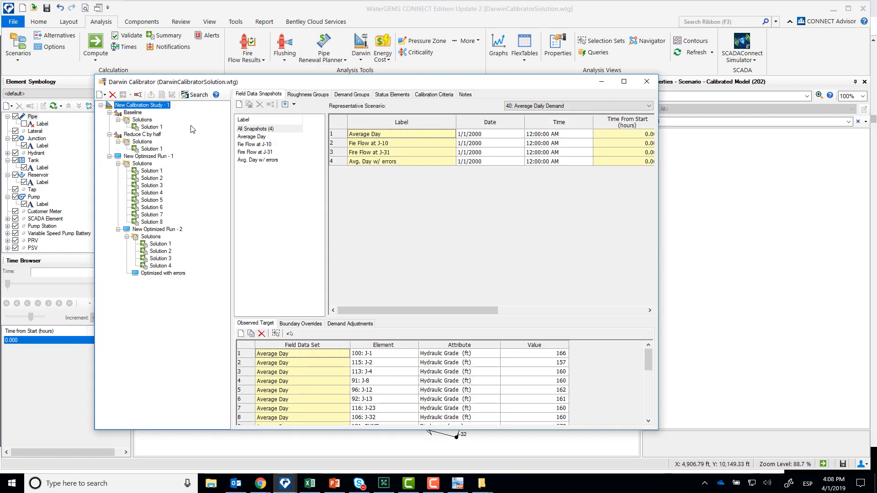
click(267, 161)
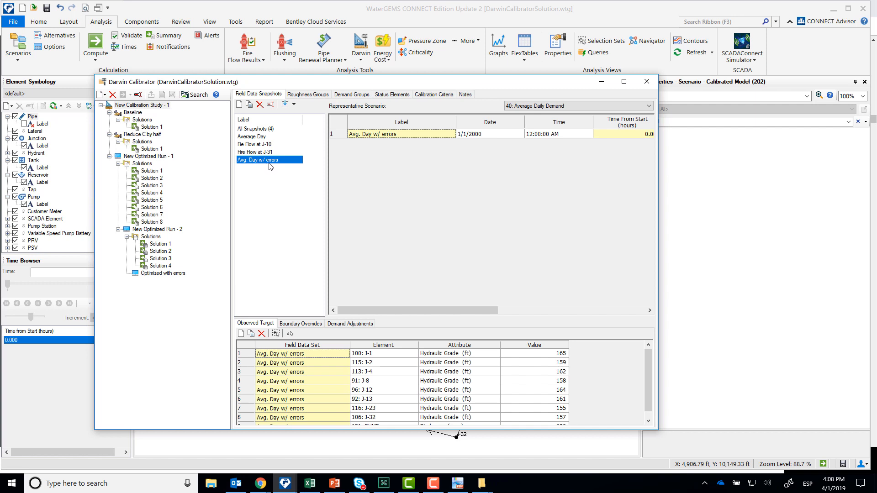
- Check the active field data snapshots of the Optimized with errors run and compute its calibration
click(159, 229)
click(171, 274)
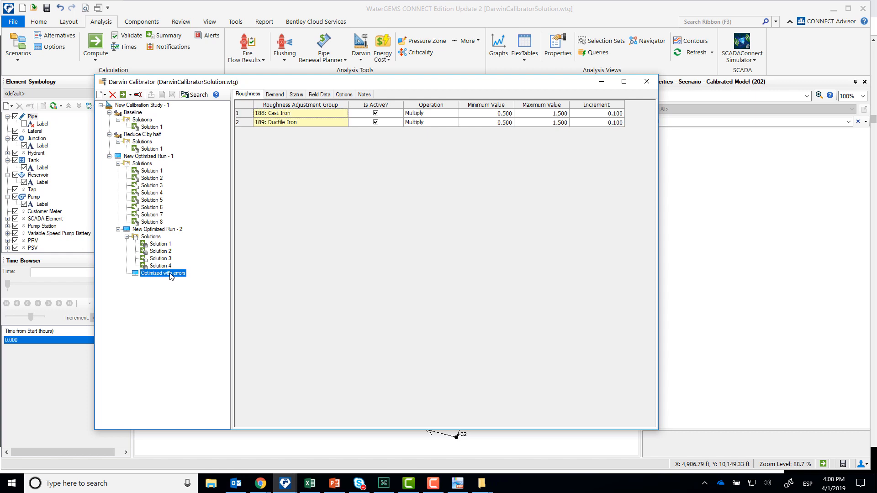
click(319, 94)
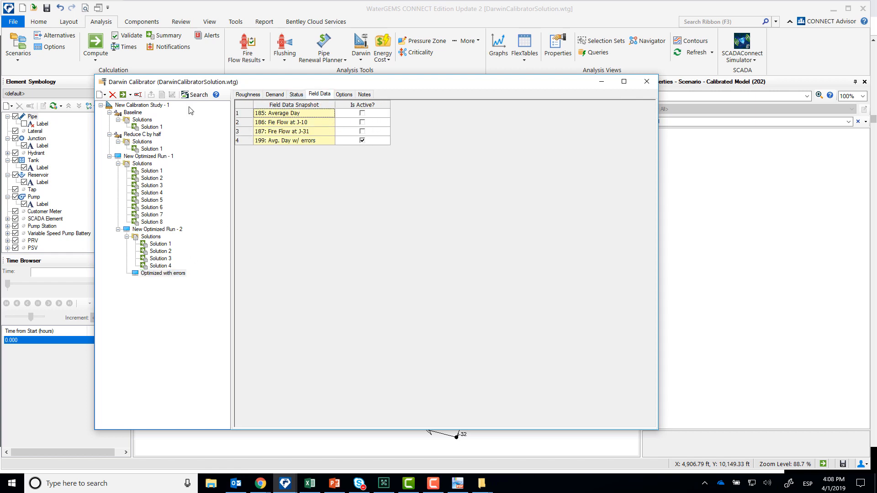
click(122, 95)
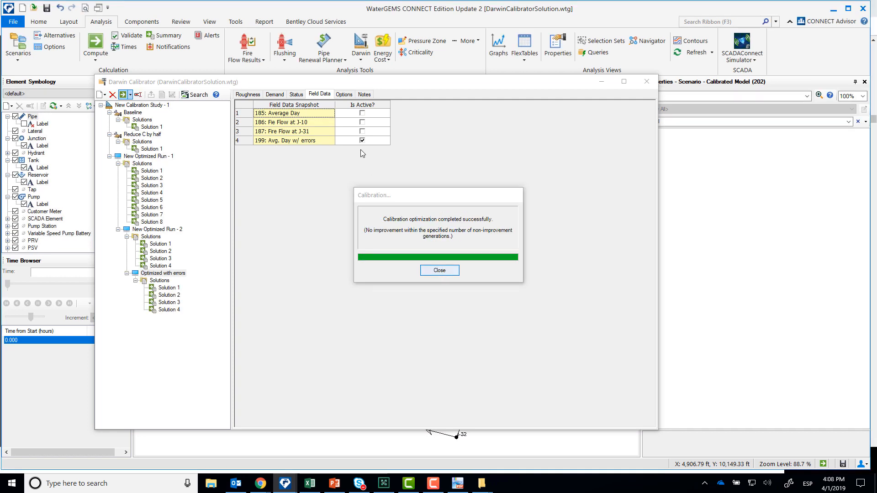
click(440, 270)
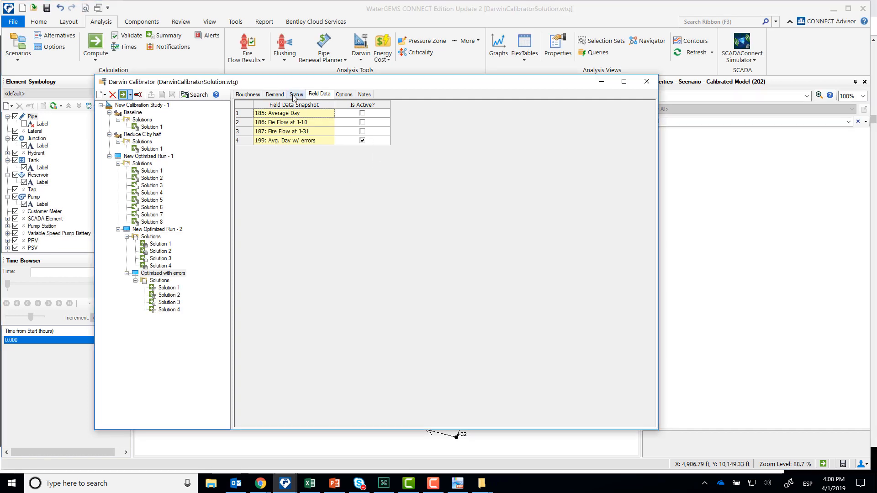
- Review the roughness and demand adjustment groups and field data snapshots set for the Optimized with errors run
click(274, 94)
click(247, 94)
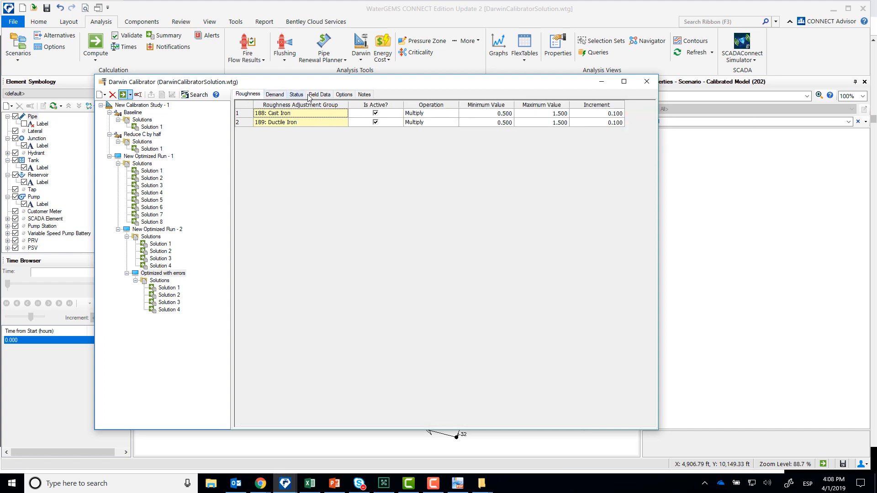
click(325, 94)
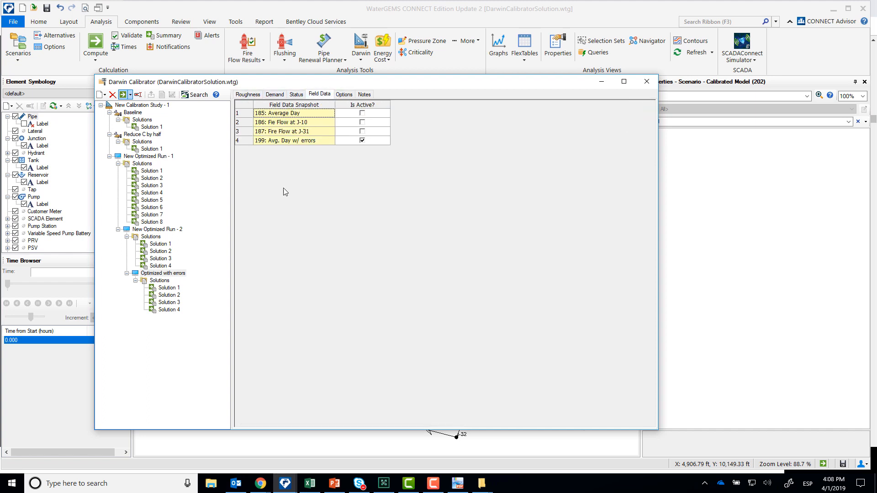
- Review the fitness of the Optimized with errors solutions and compare the demand and roughness adjustments of Solutions 1 to 3
click(163, 281)
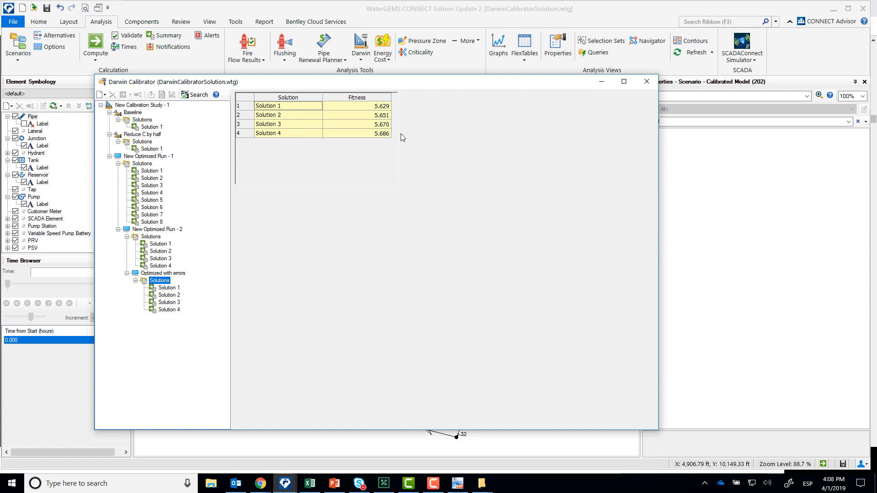
click(171, 288)
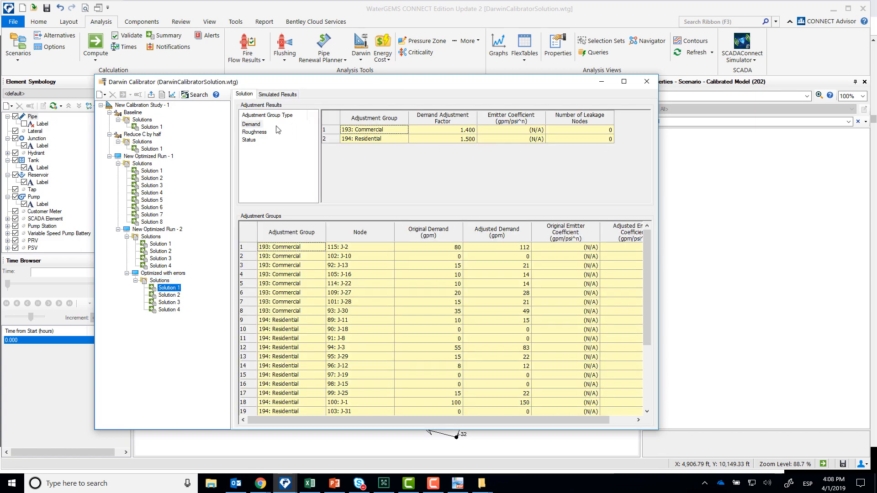
click(254, 132)
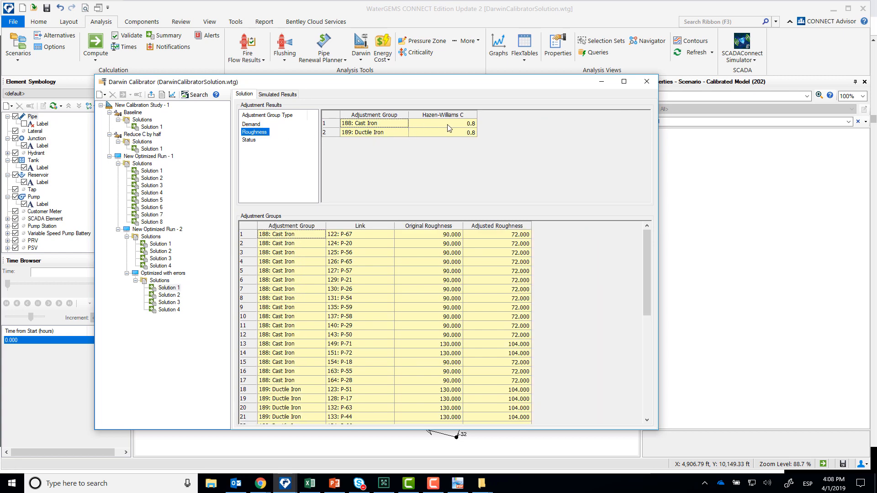
click(251, 124)
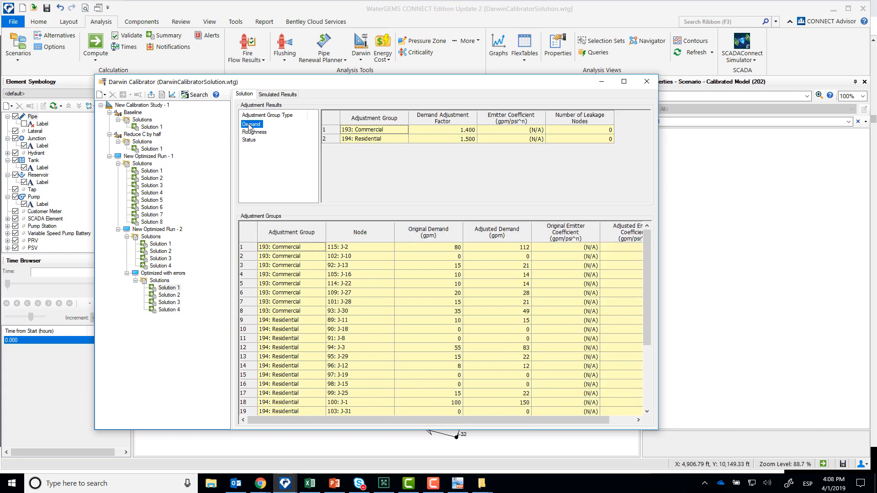
click(449, 133)
click(449, 139)
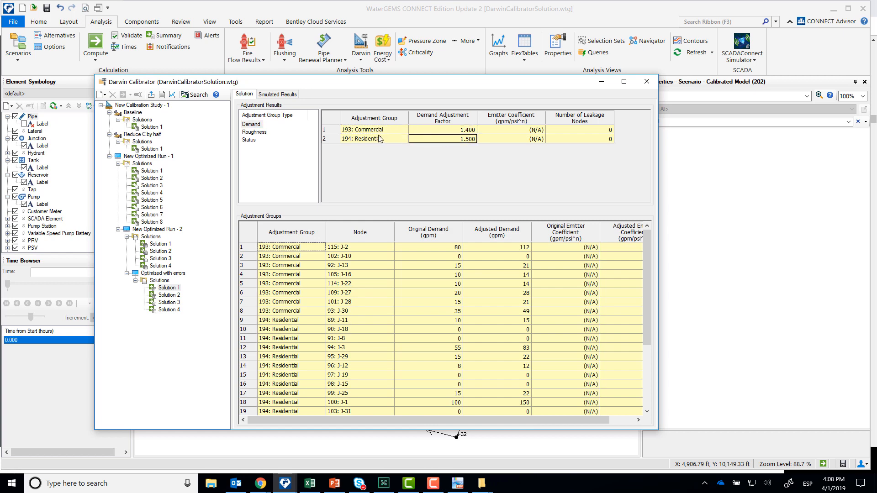
click(169, 296)
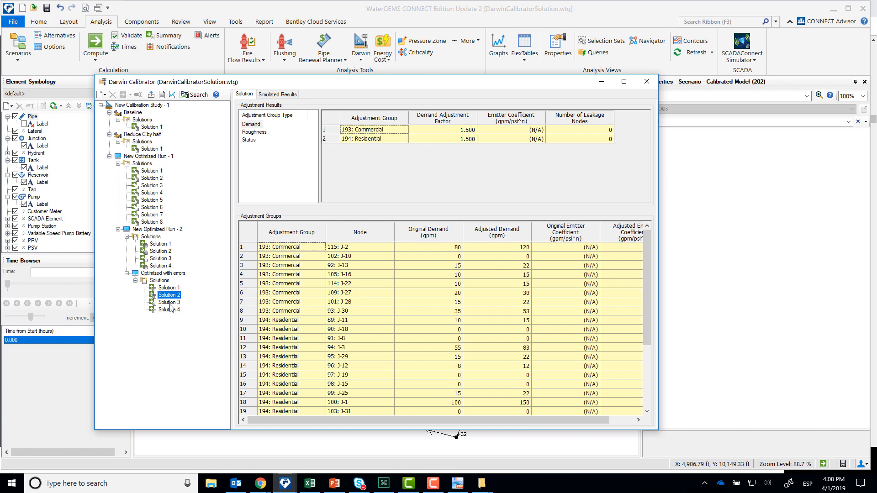
click(252, 132)
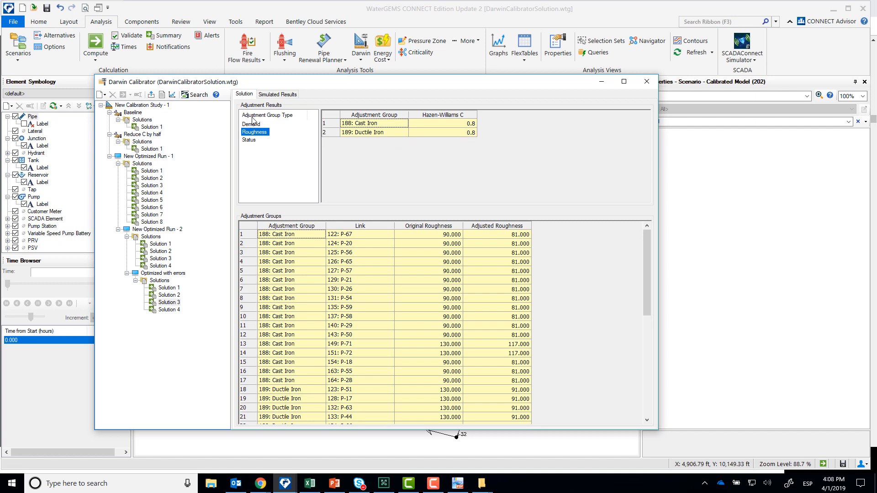